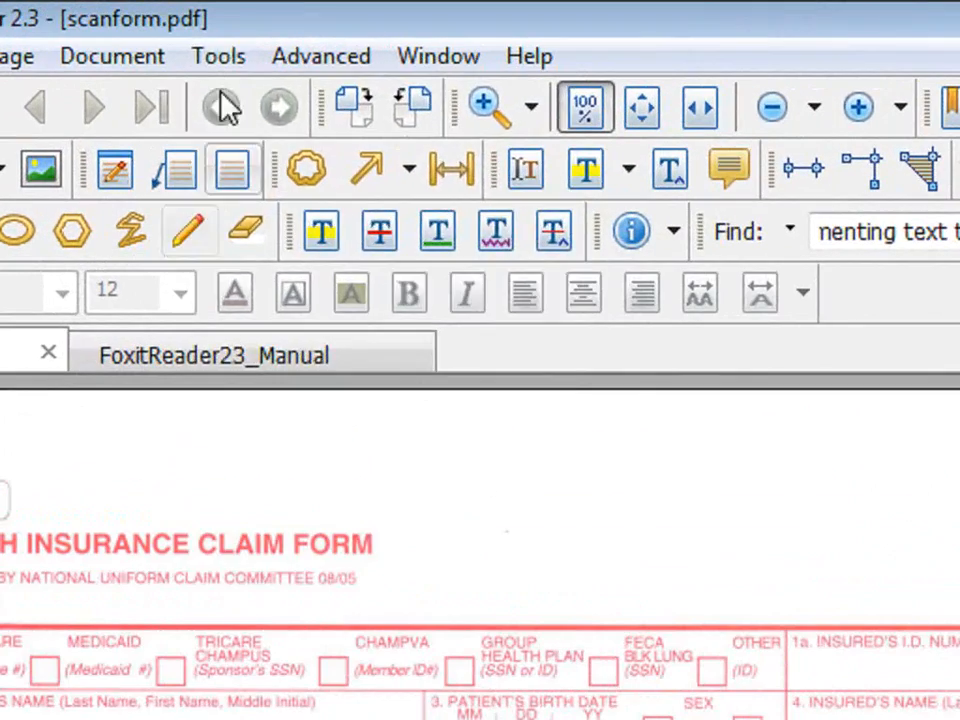
# Step: Activate the Typewriter tool and place the text cursor in the claim form's Insured's Address field
pyautogui.click(267, 28)
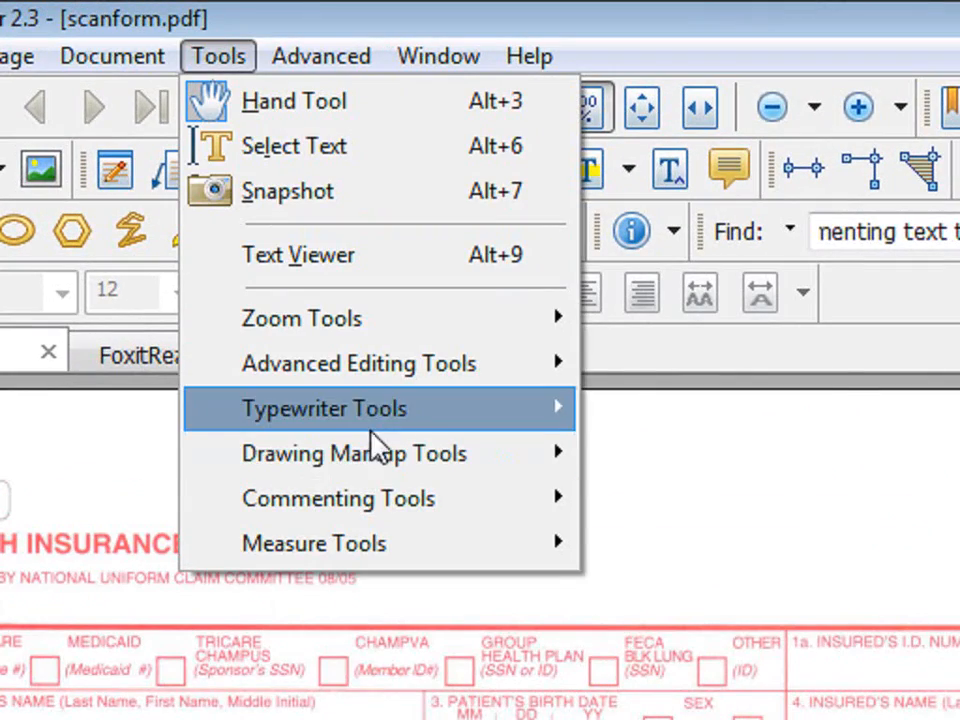
pyautogui.moveTo(415, 415)
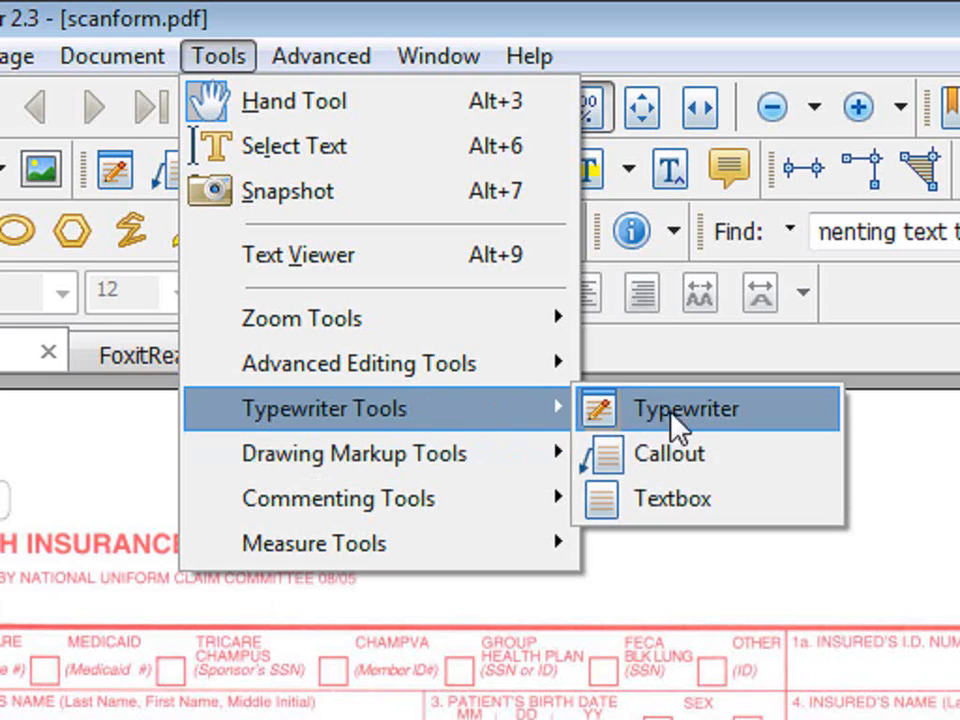
pyautogui.click(708, 418)
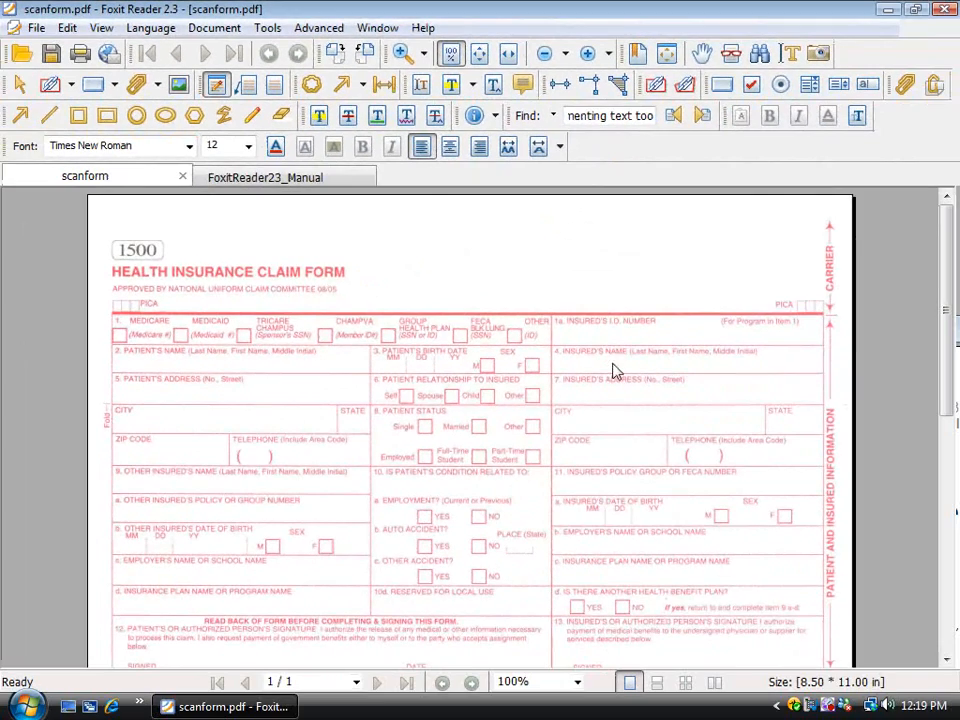
pyautogui.click(559, 390)
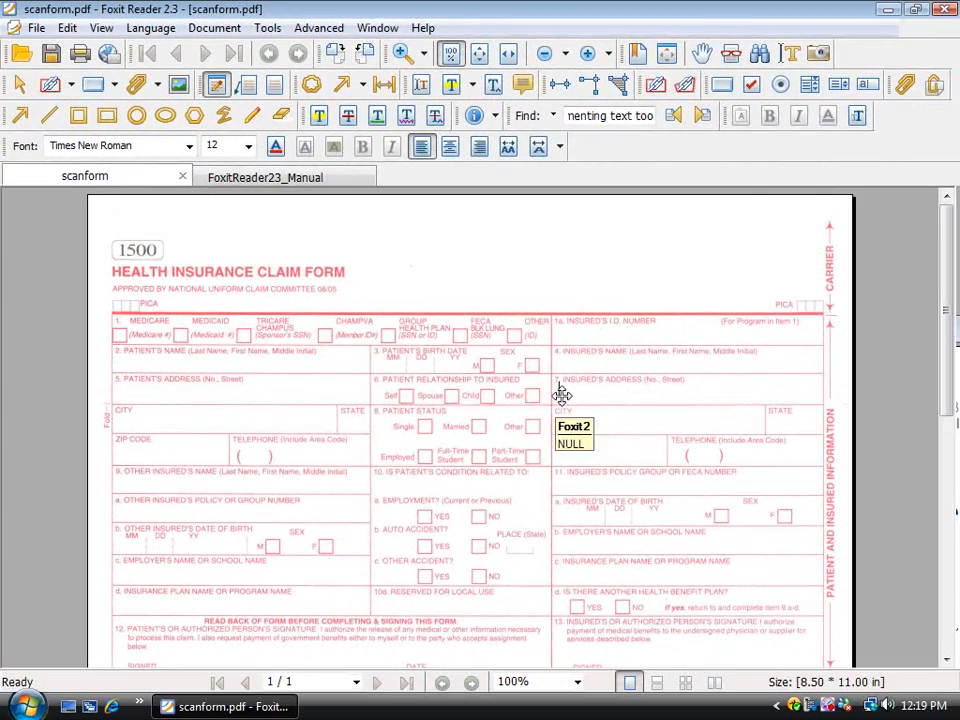
# Step: Review the font, size and text color choices available for the typewriter text
pyautogui.click(189, 146)
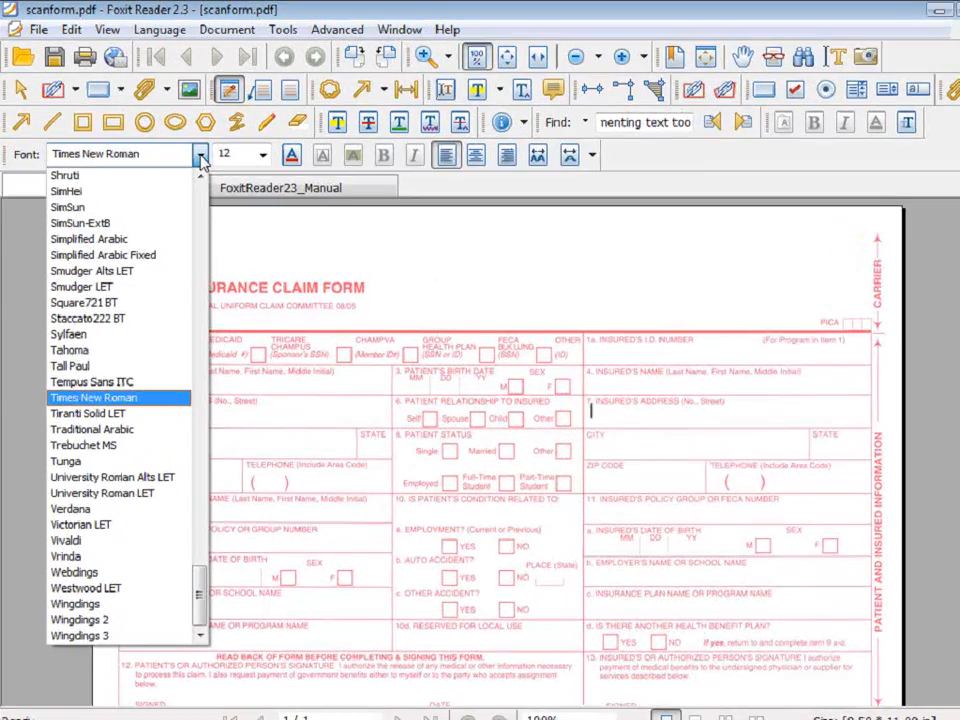
pyautogui.click(189, 146)
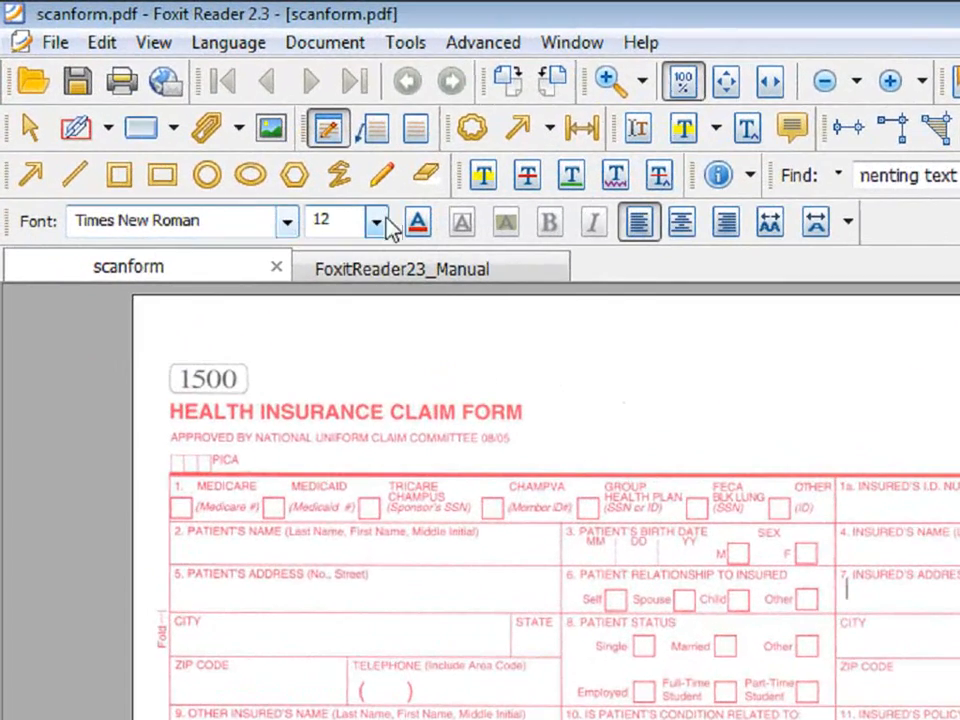
pyautogui.click(248, 146)
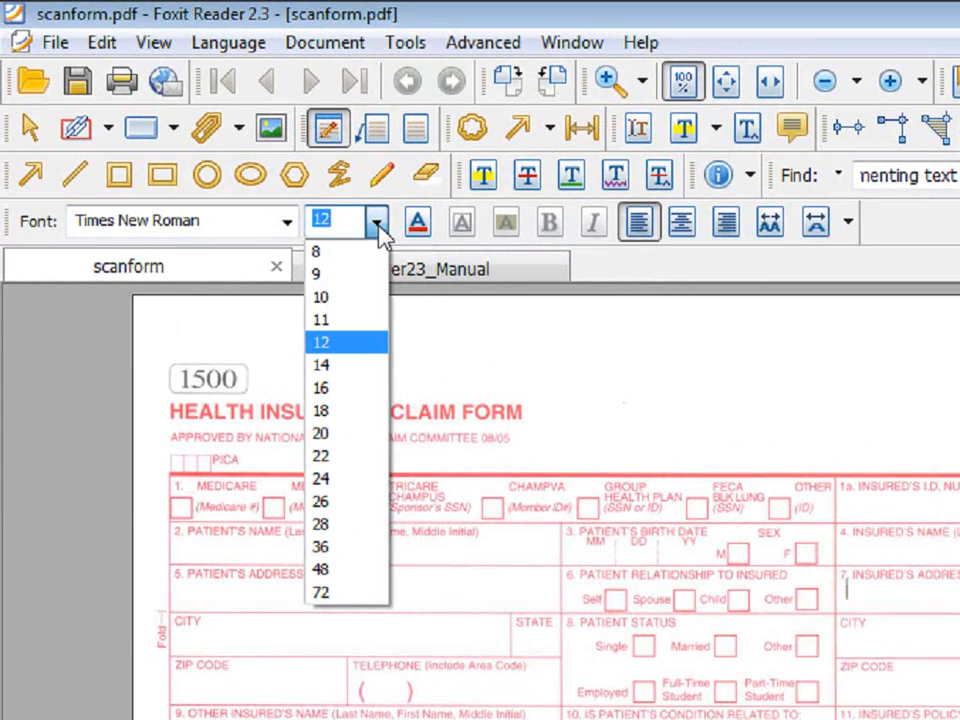
pyautogui.click(378, 224)
pyautogui.click(417, 222)
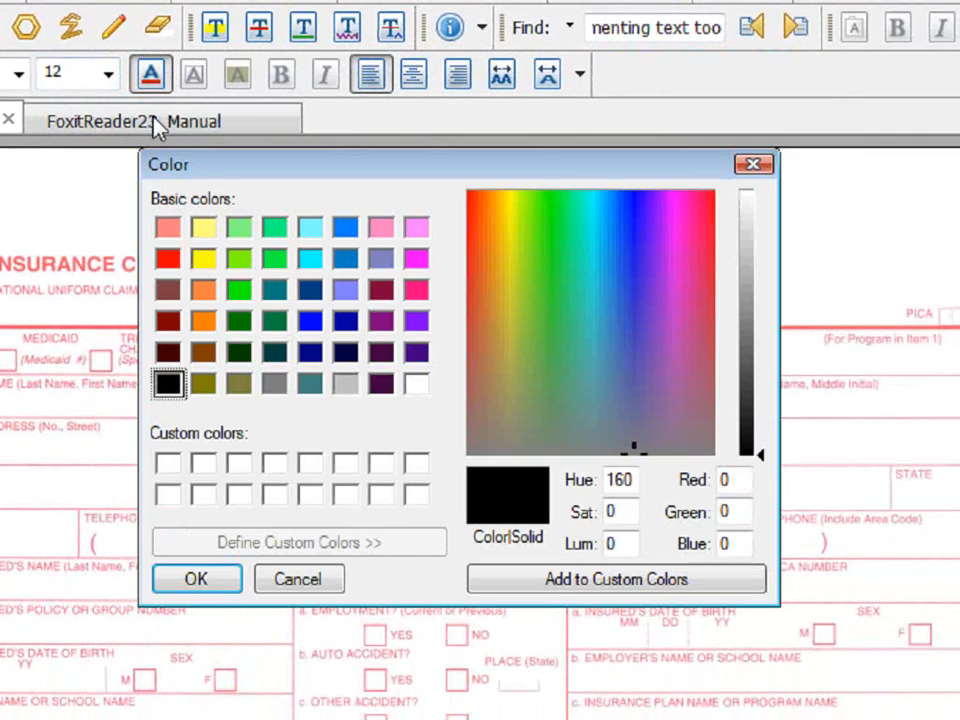
pyautogui.click(750, 165)
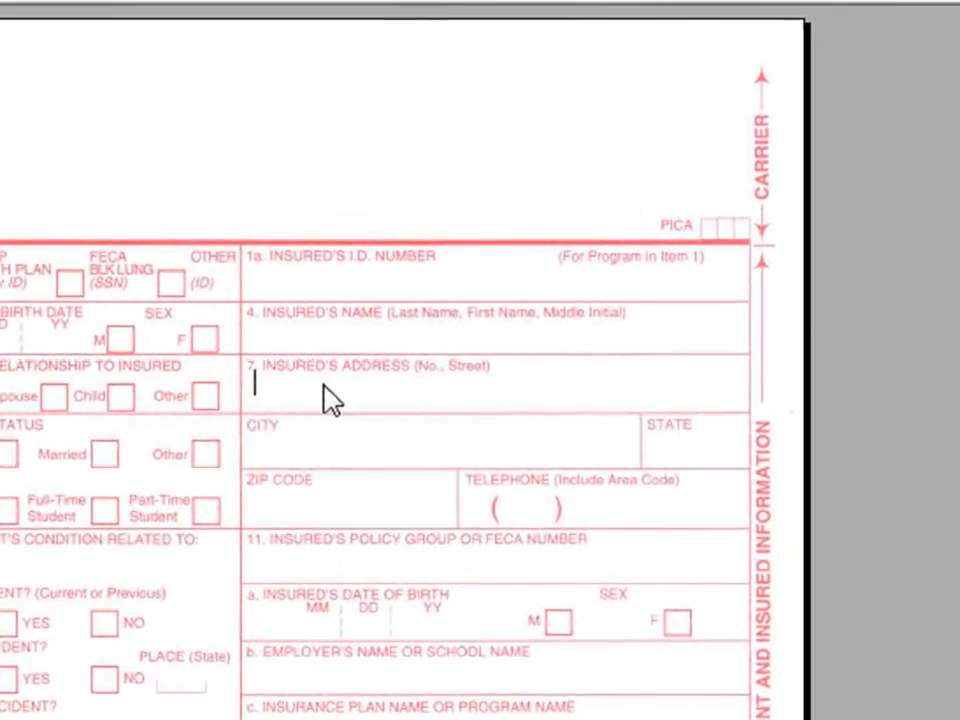
# Step: Enter Foxit Software Company followed by its street address in the Insured's Address field
pyautogui.write('Foxi')
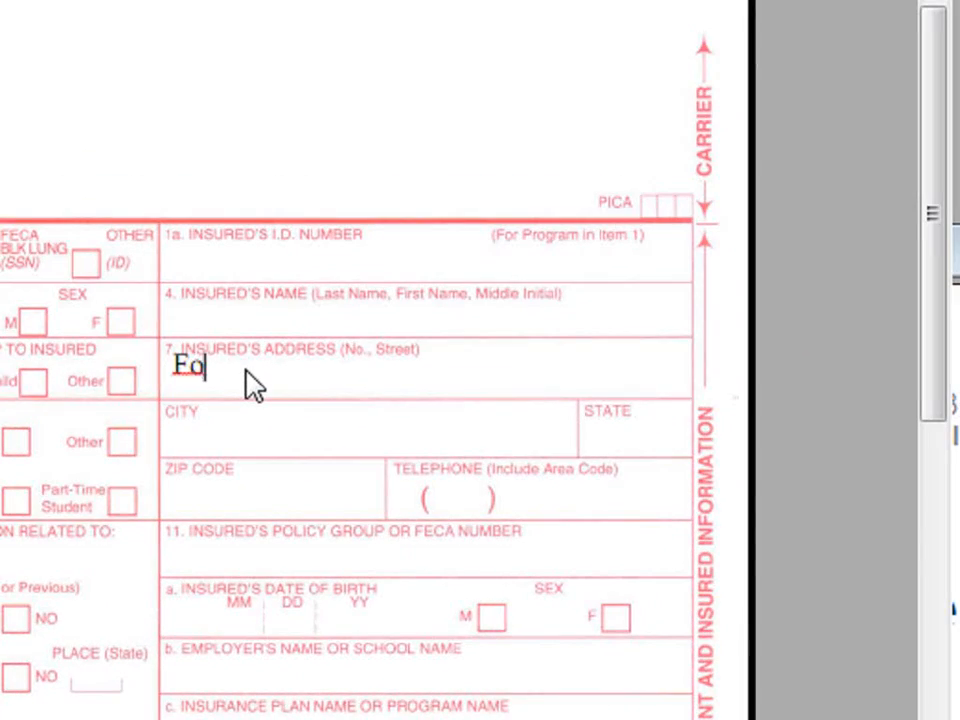
pyautogui.write('t Software Company 39819 Paseo')
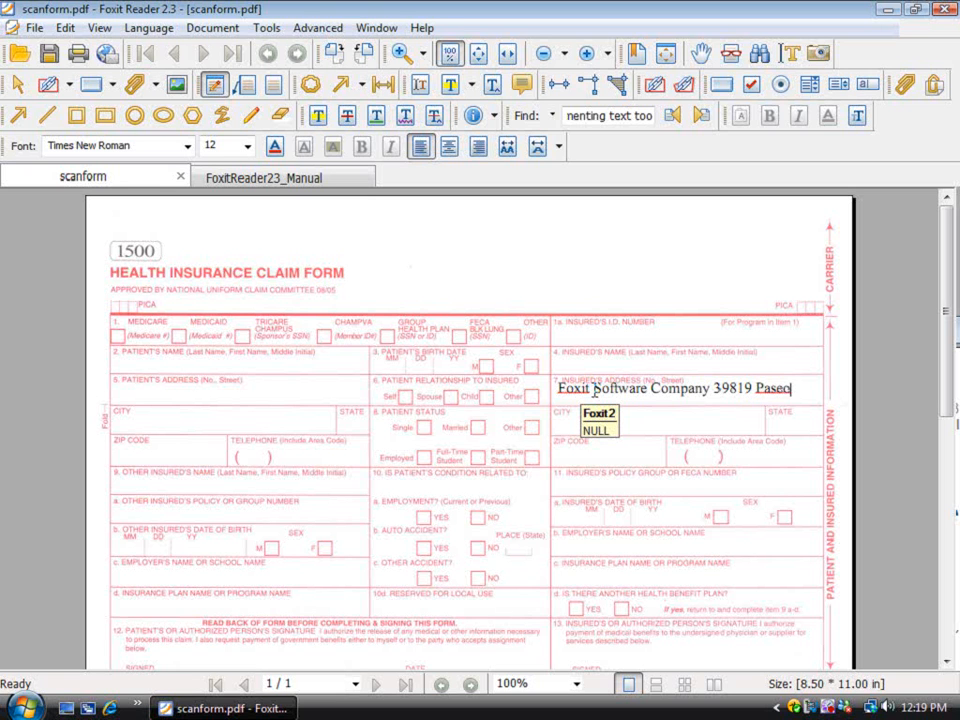
pyautogui.write('dre')
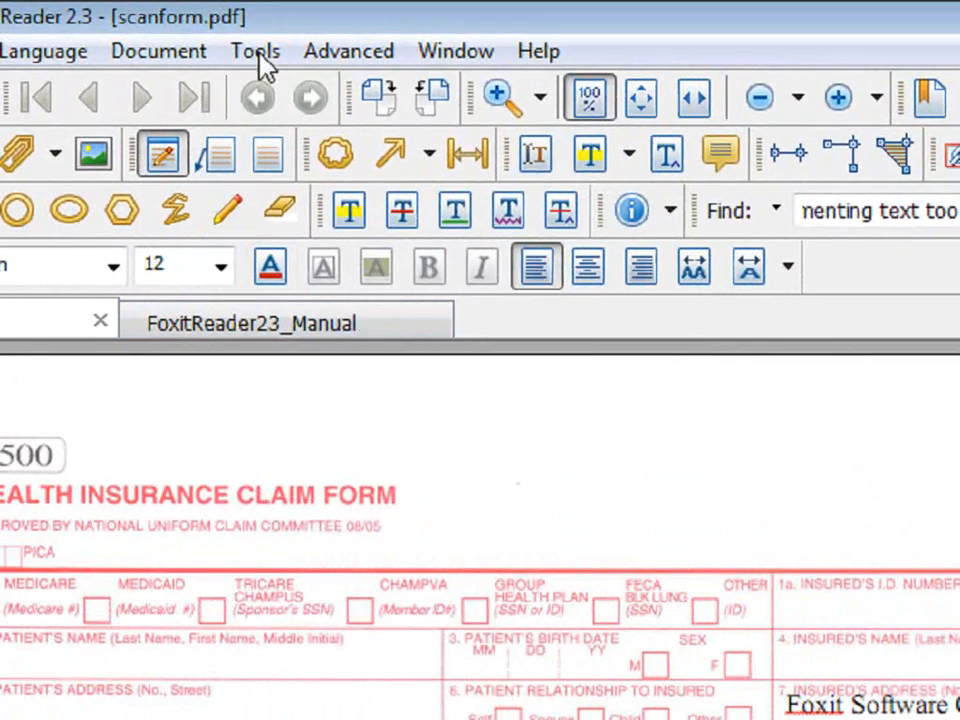
# Step: Add a Textbox annotation just below the typed address, containing the text "Foxit Software Company"
pyautogui.click(266, 27)
pyautogui.moveTo(450, 373)
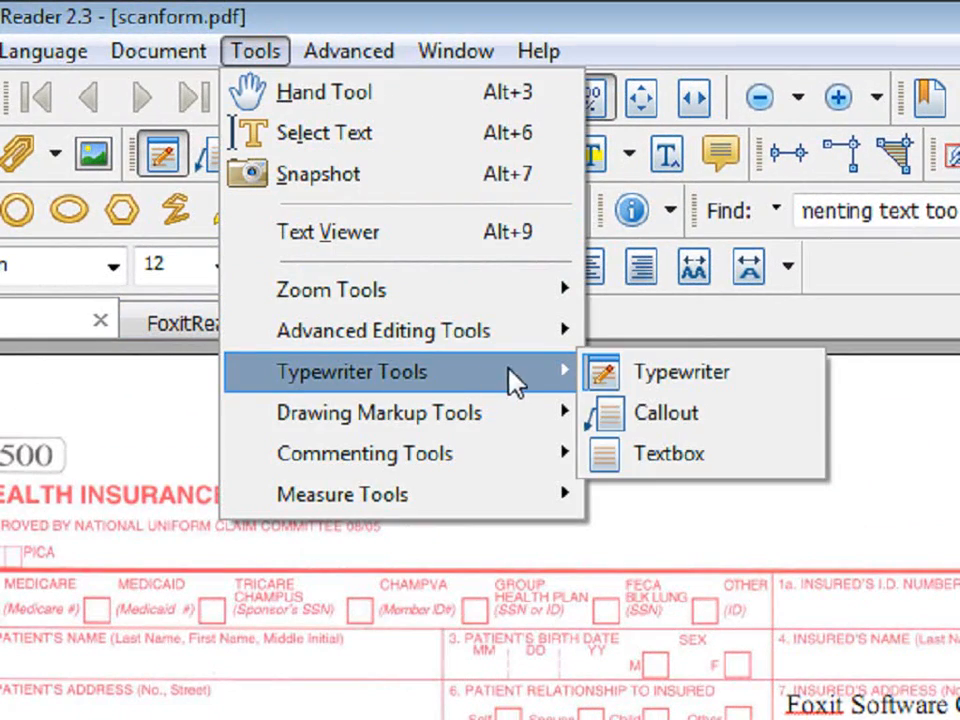
pyautogui.click(681, 461)
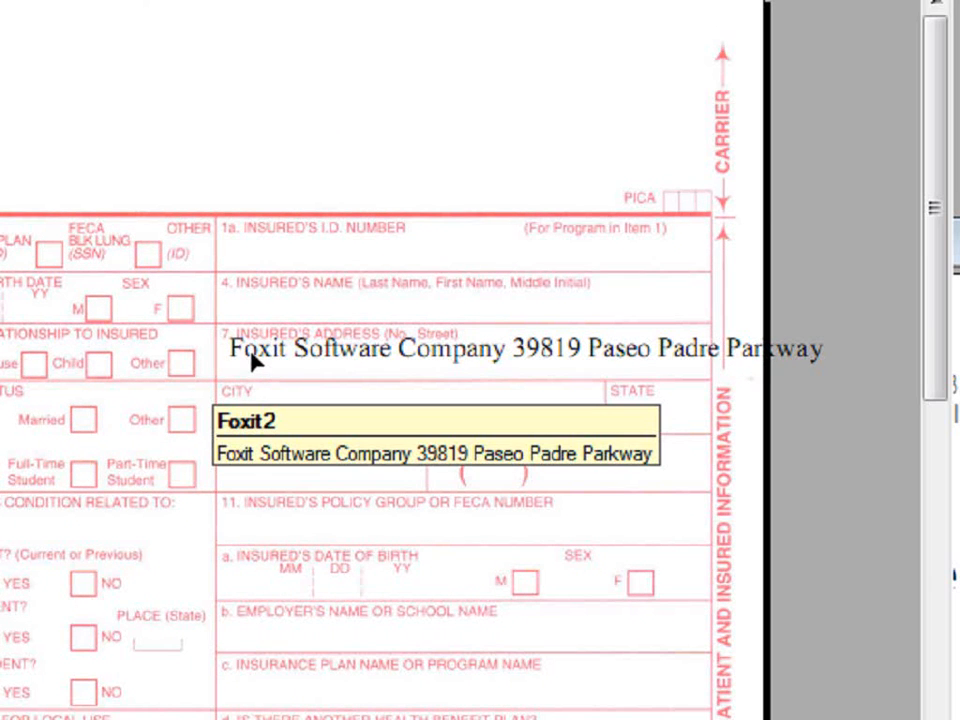
pyautogui.click(253, 363)
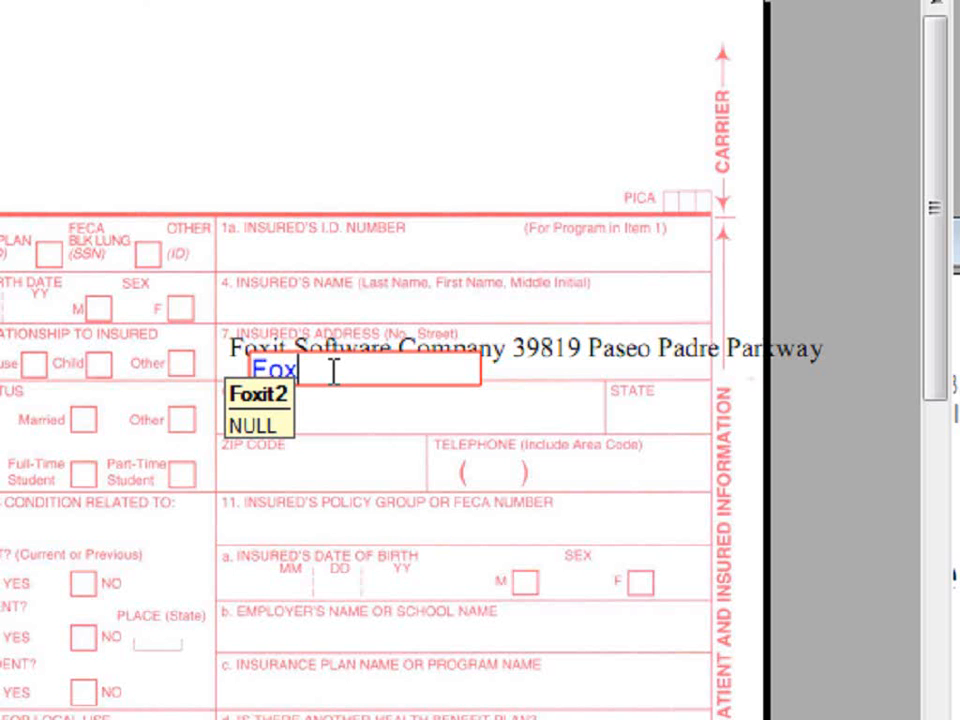
pyautogui.write('Foxit Sof')
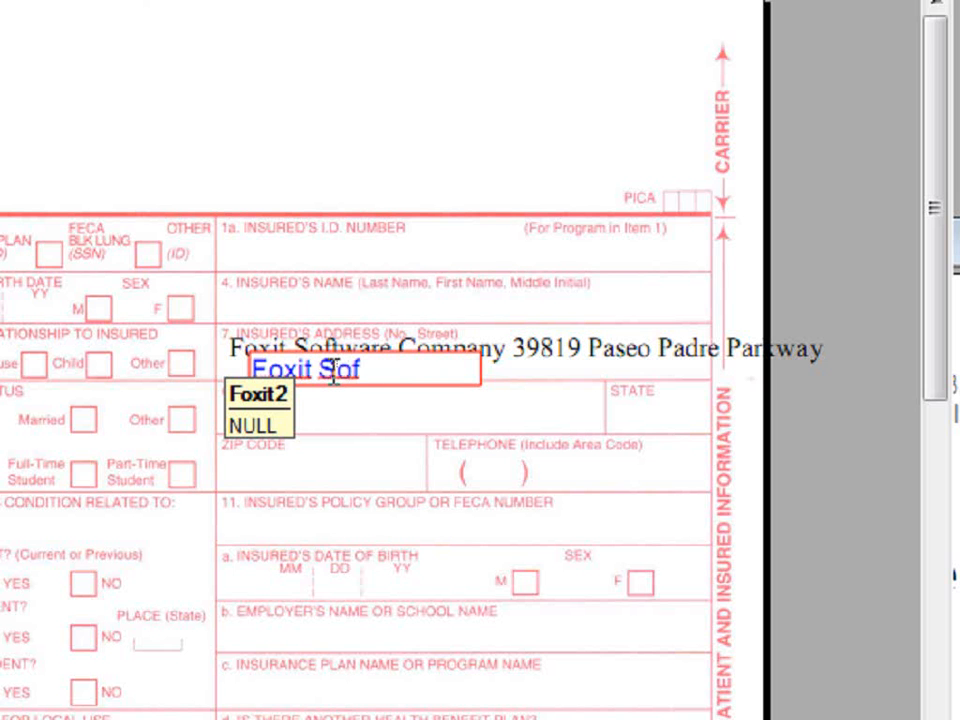
pyautogui.write('tware C')
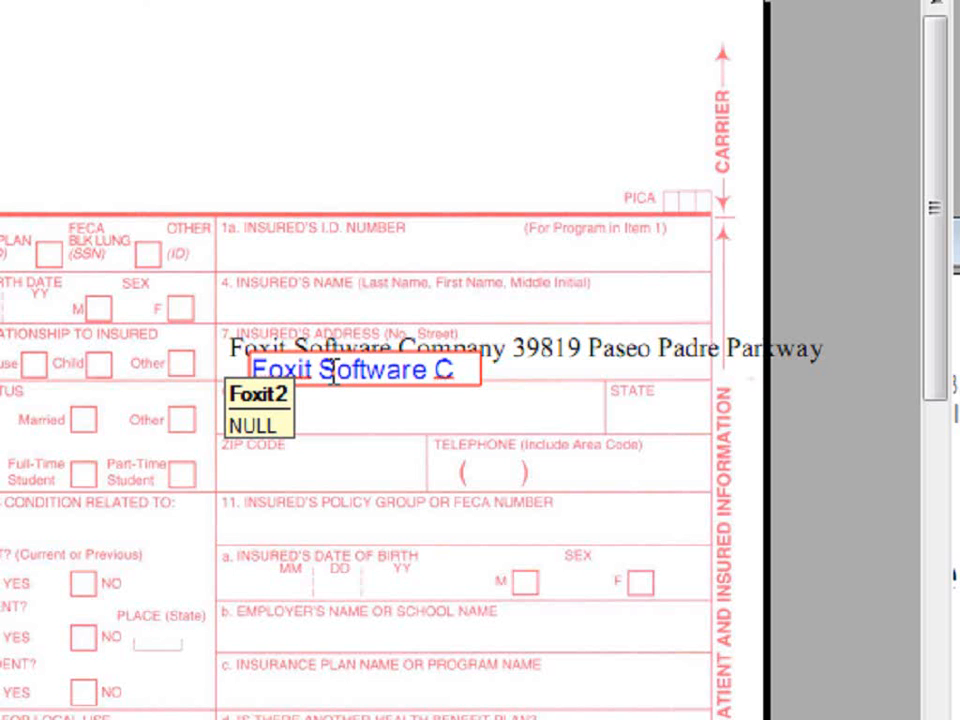
pyautogui.write('ompany')
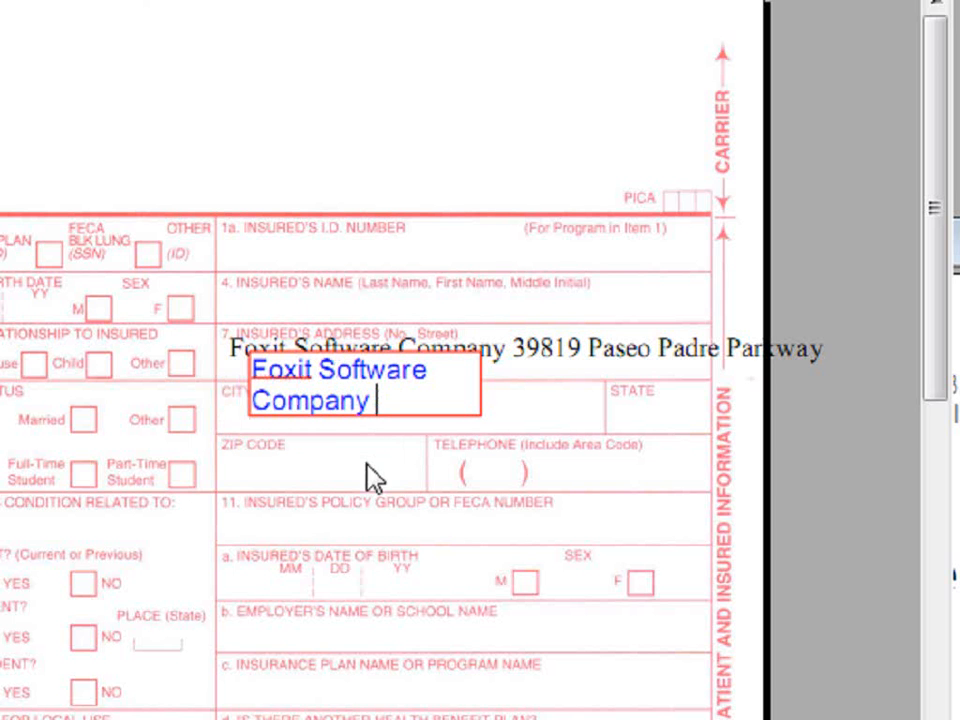
pyautogui.click(419, 398)
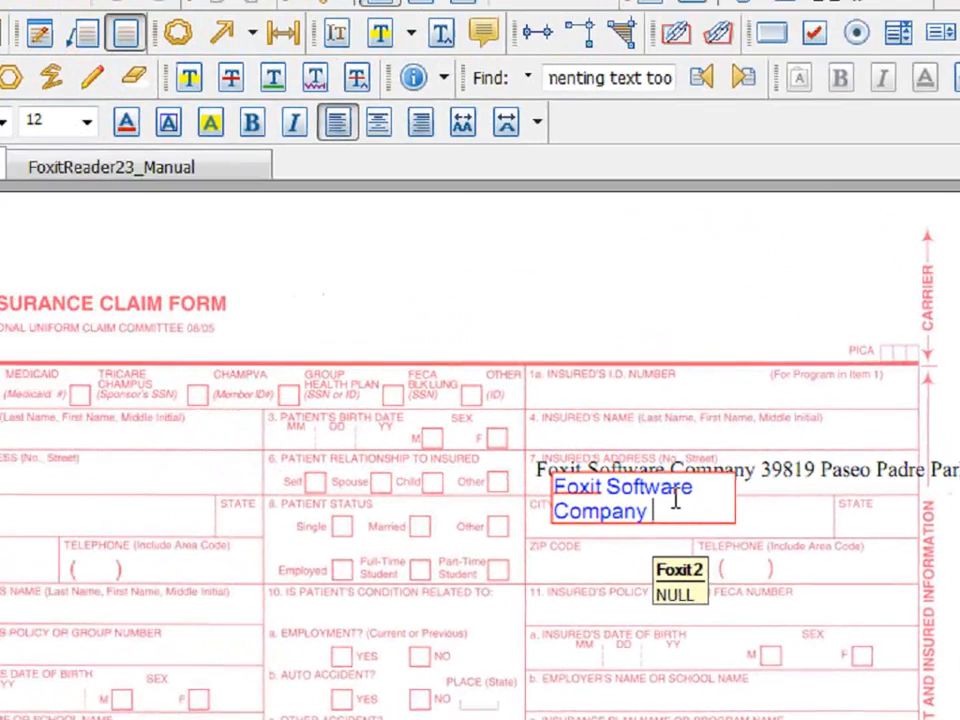
# Step: Widen the Foxit Software Company text box and reposition it over the Insured's Address field with the Annotation Selection Tool
pyautogui.click(252, 36)
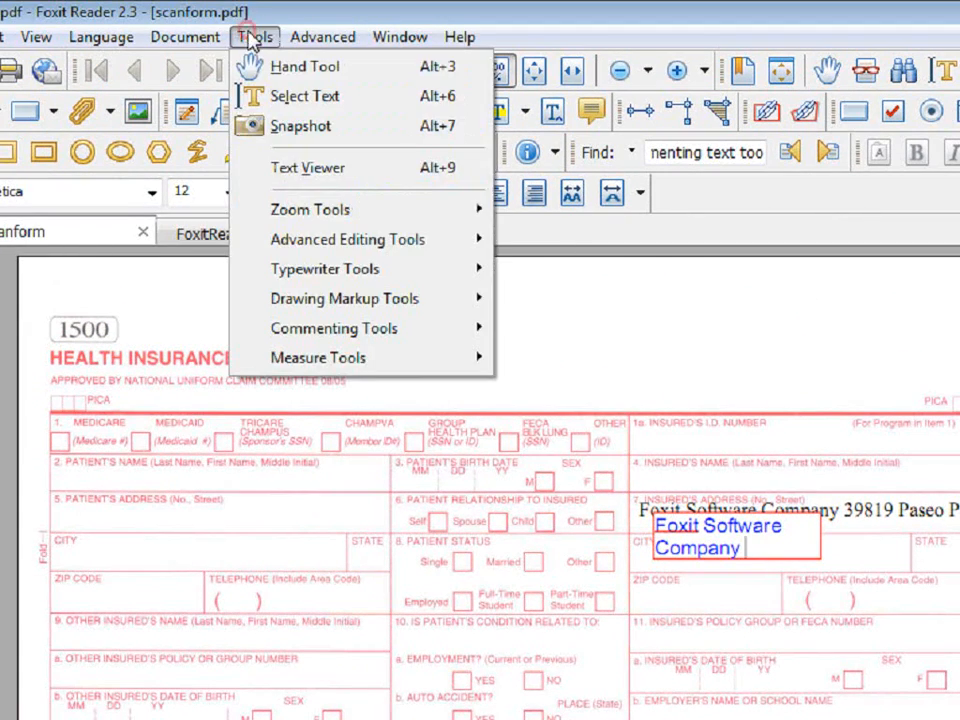
pyautogui.moveTo(438, 252)
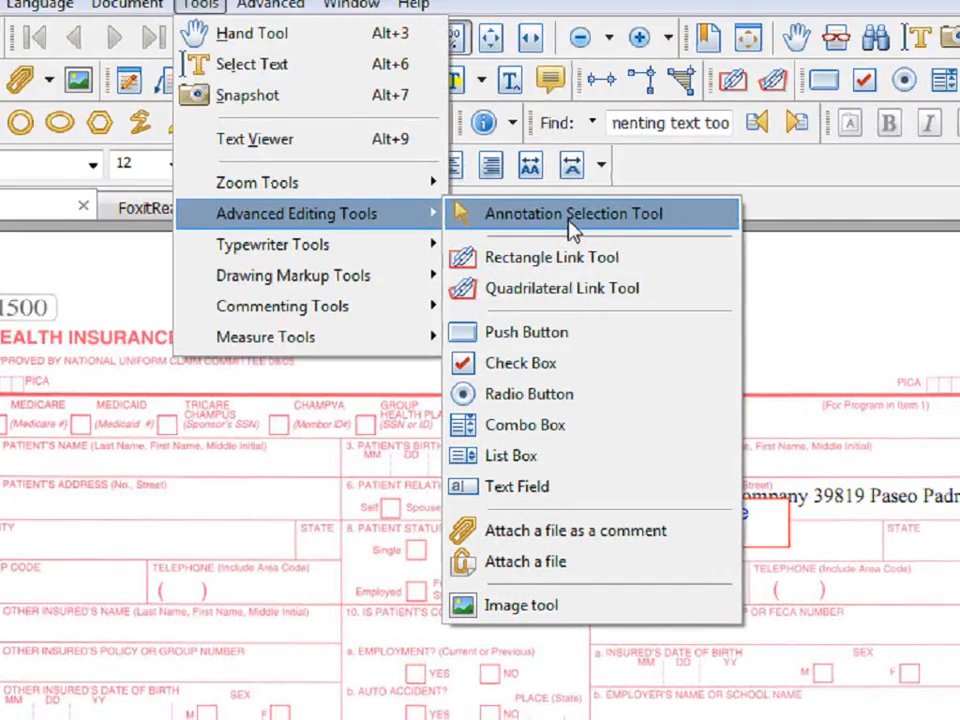
pyautogui.click(612, 240)
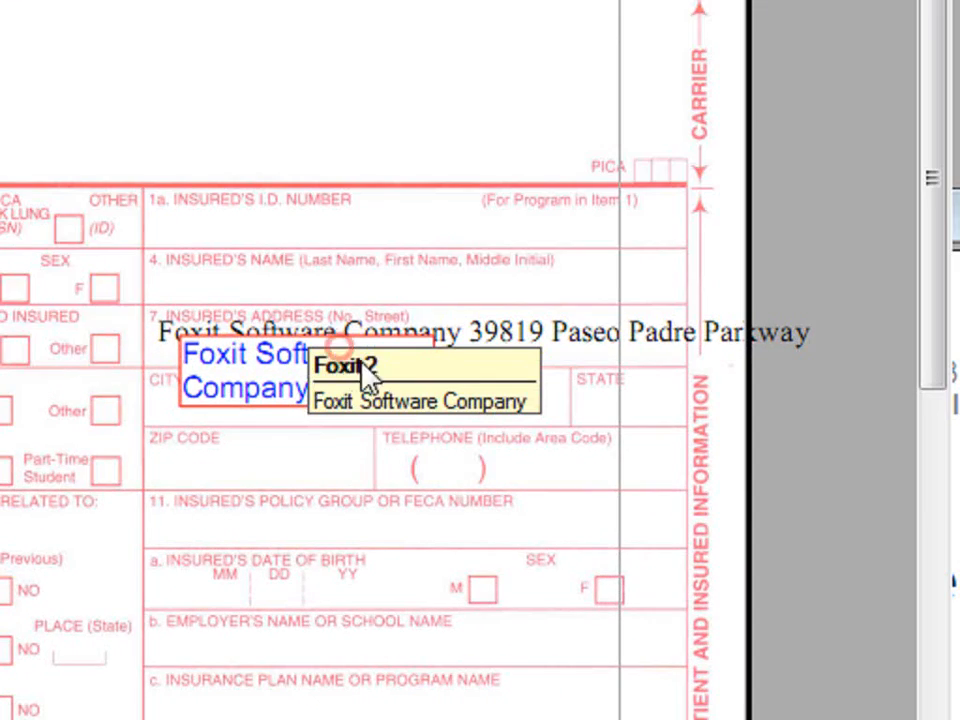
pyautogui.click(279, 390)
pyautogui.moveTo(432, 374); pyautogui.dragTo(596, 370)
pyautogui.moveTo(394, 404)
pyautogui.mouseDown()
pyautogui.moveTo(390, 378)
pyautogui.moveTo(343, 352)
pyautogui.mouseUp()
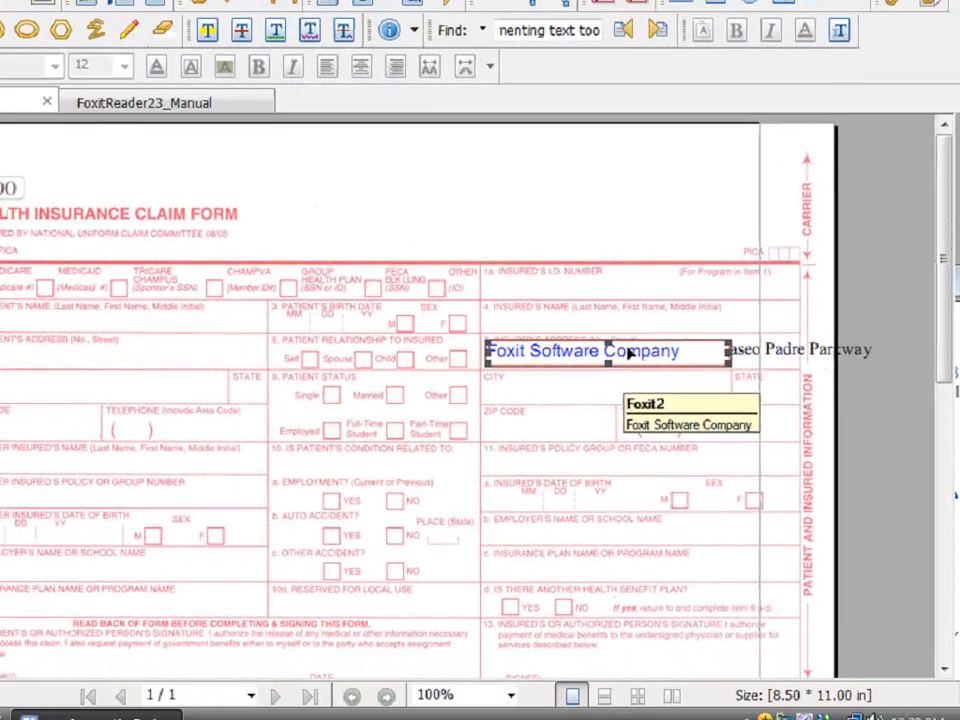
# Step: Open the text box's properties and set its border to thickness 1 with the Dashed style
pyautogui.rightClick(630, 353)
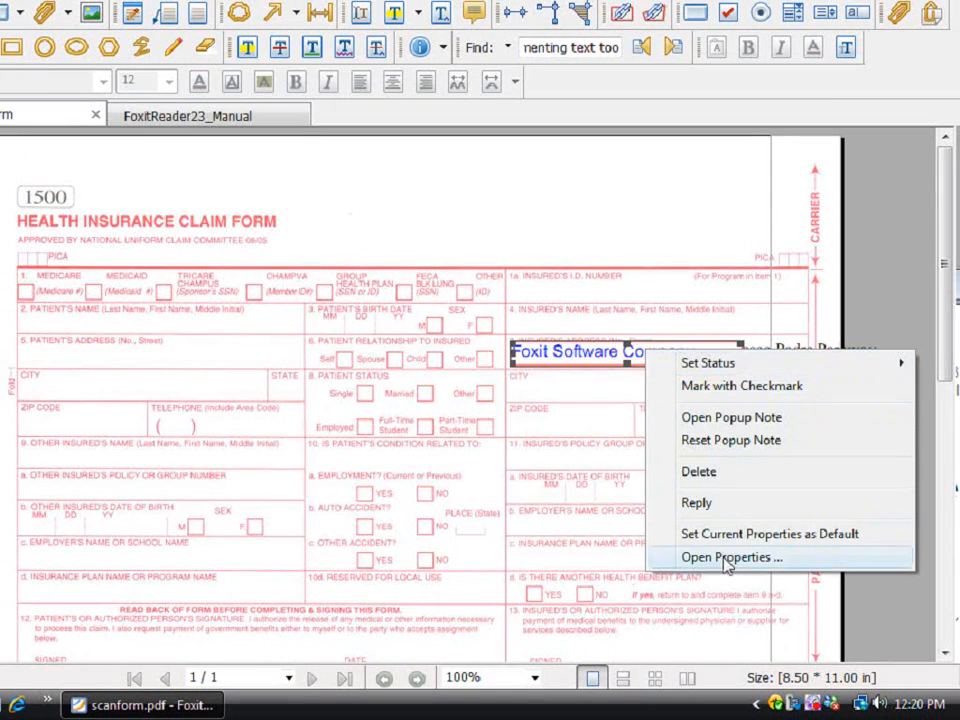
pyautogui.click(727, 560)
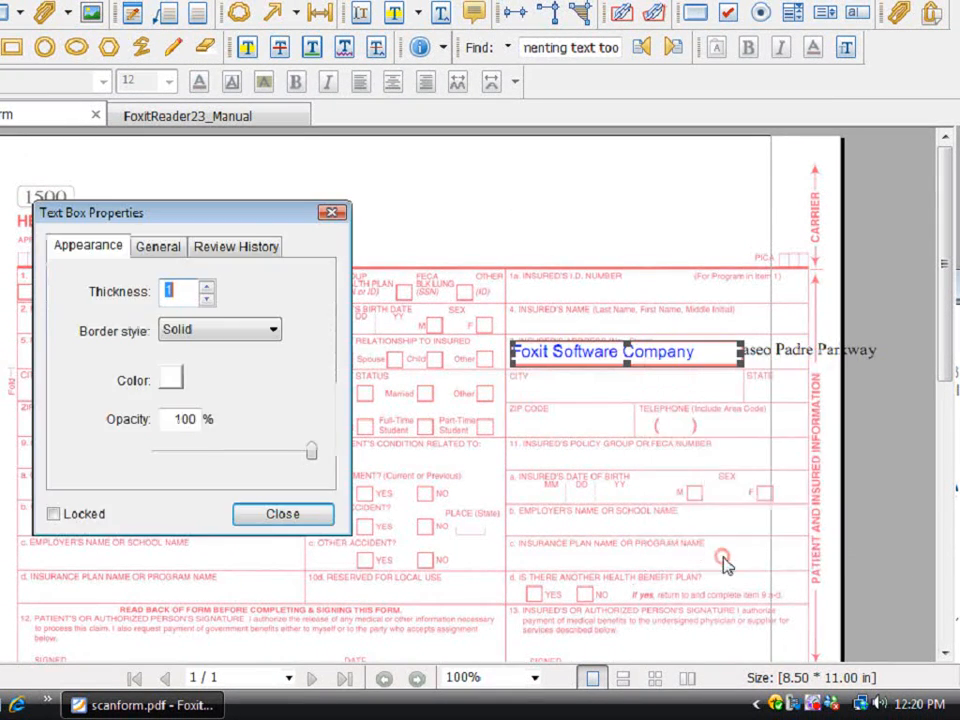
pyautogui.click(207, 288)
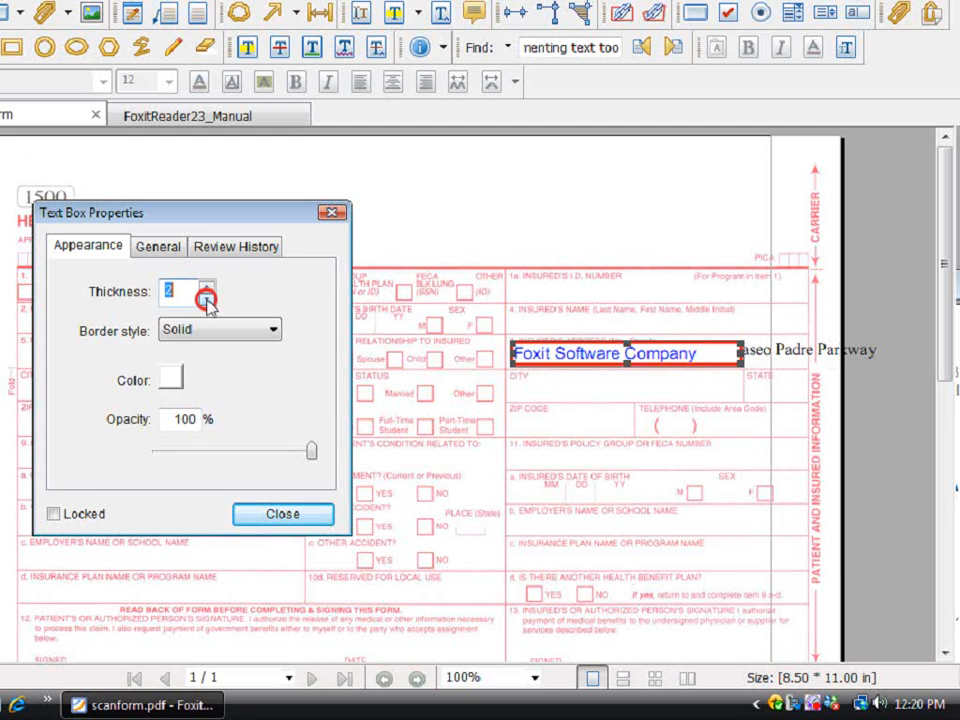
pyautogui.click(207, 298)
pyautogui.click(272, 329)
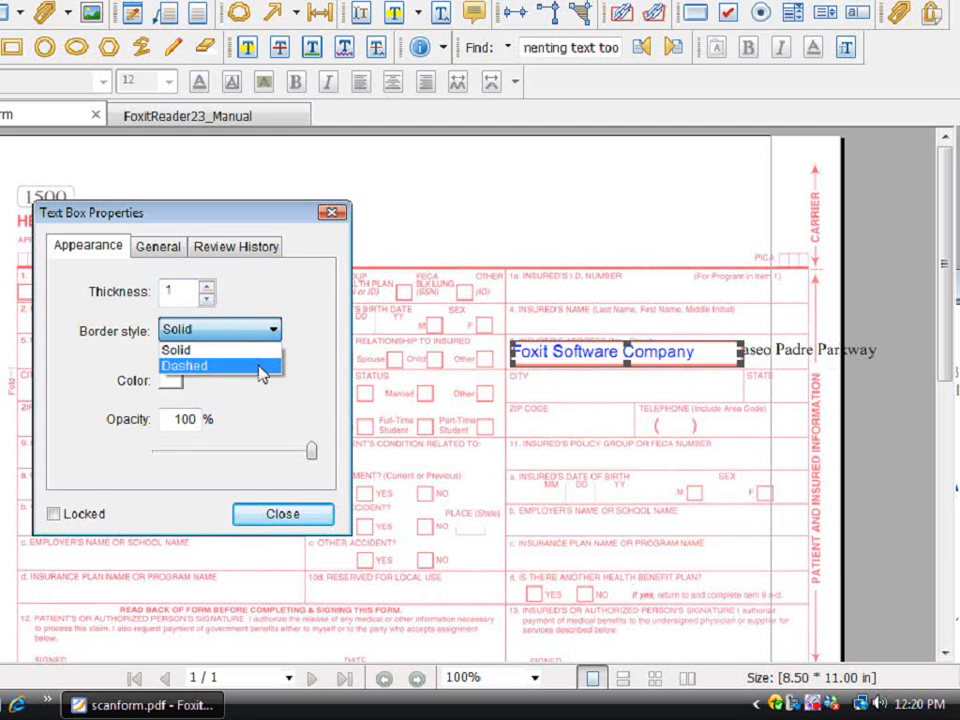
pyautogui.click(259, 366)
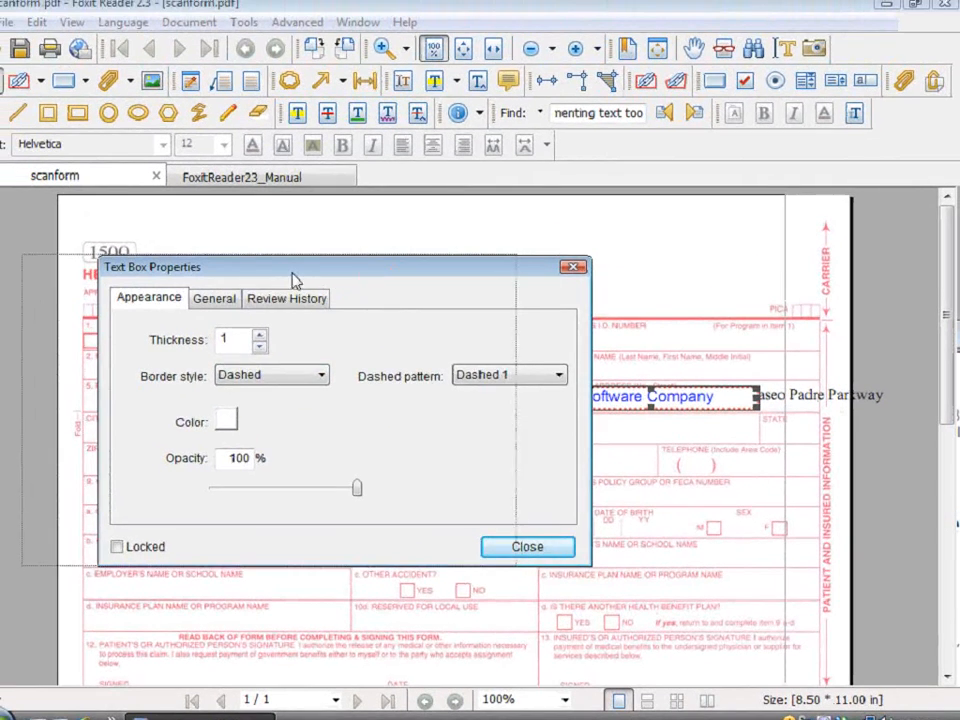
# Step: Try another dashed pattern, Dashed 3, on the text box border and restore Dashed 1
pyautogui.moveTo(295, 280); pyautogui.dragTo(285, 274)
pyautogui.click(475, 374)
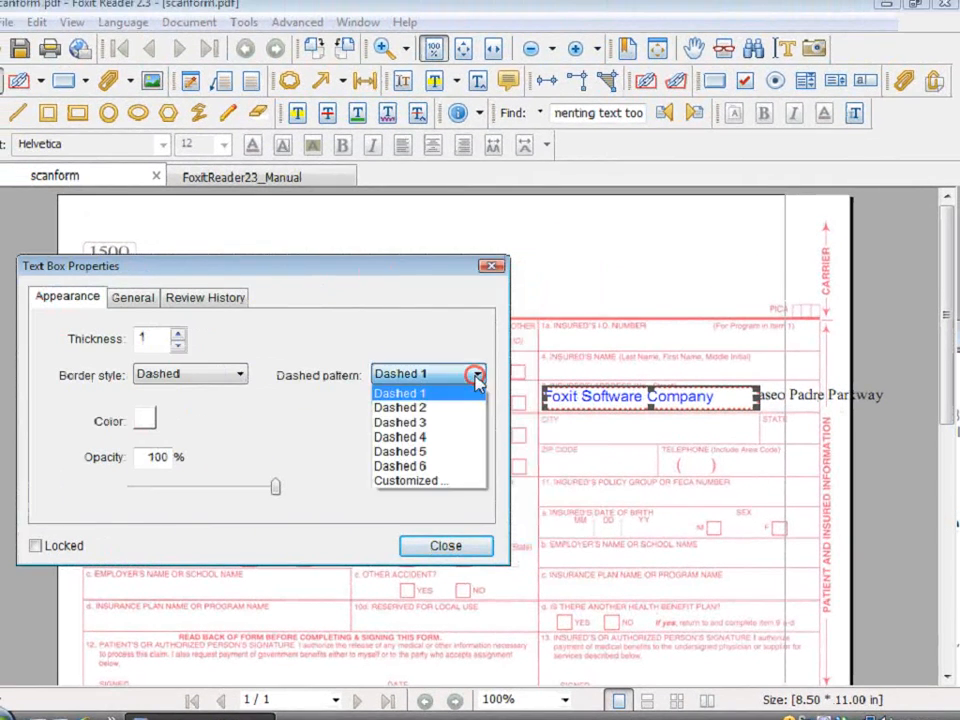
pyautogui.click(448, 425)
pyautogui.click(473, 374)
pyautogui.click(456, 393)
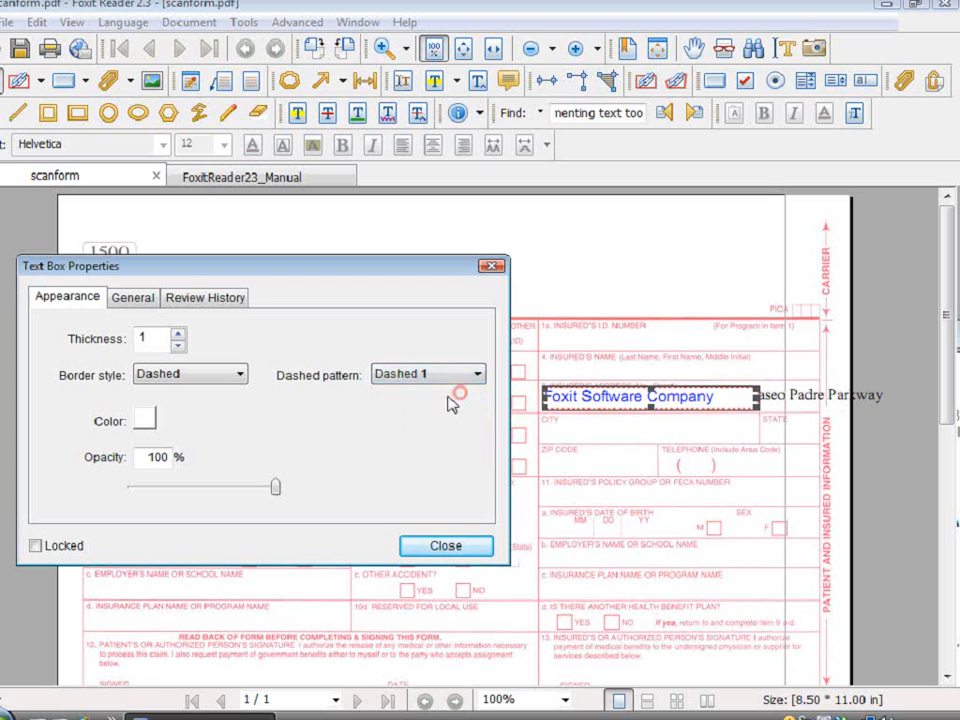
# Step: Set the text box's color to white with 100% opacity and close its properties
pyautogui.click(143, 420)
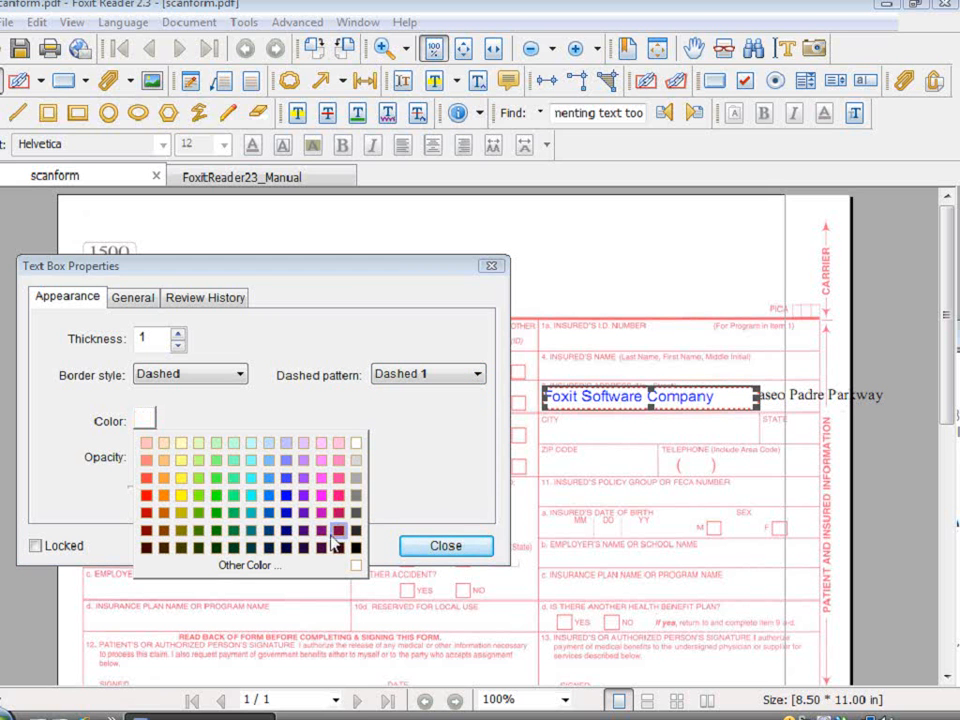
pyautogui.click(356, 446)
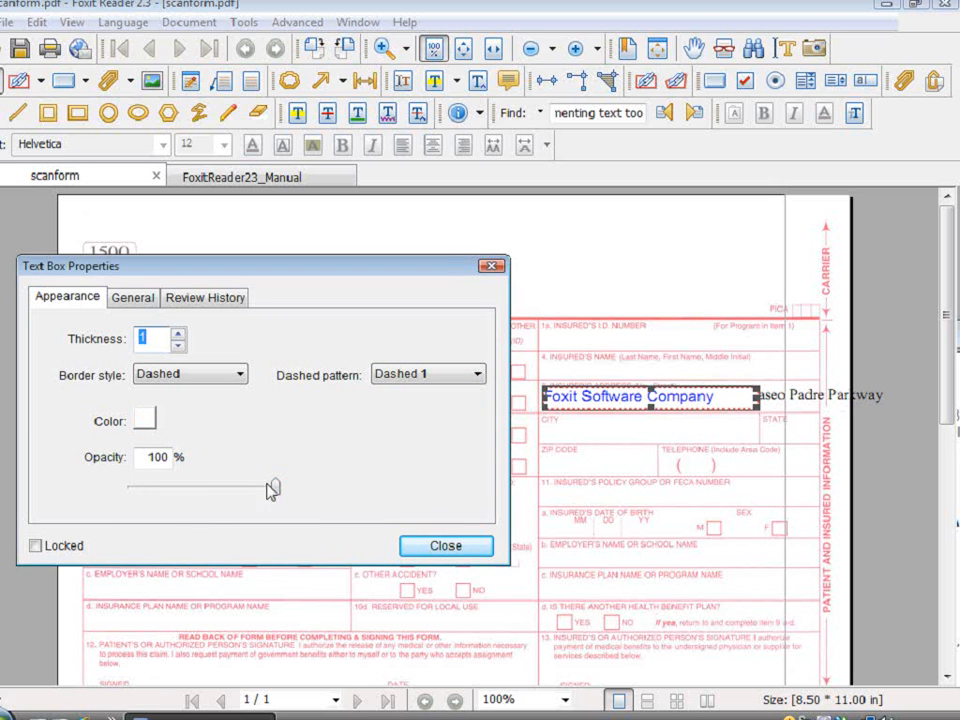
pyautogui.moveTo(278, 490); pyautogui.dragTo(298, 501)
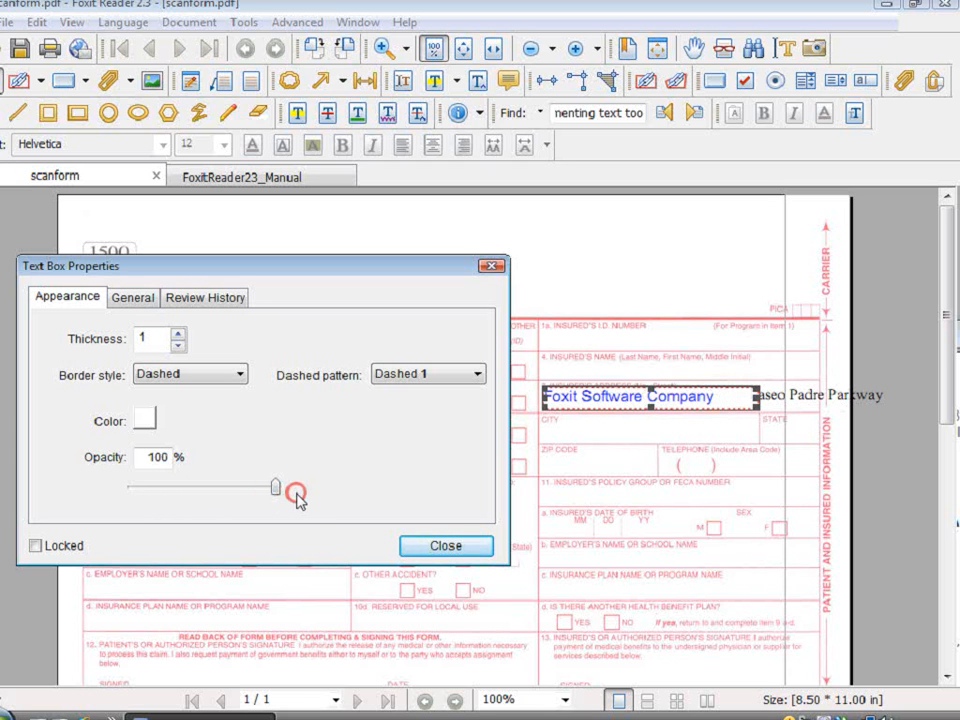
pyautogui.click(446, 550)
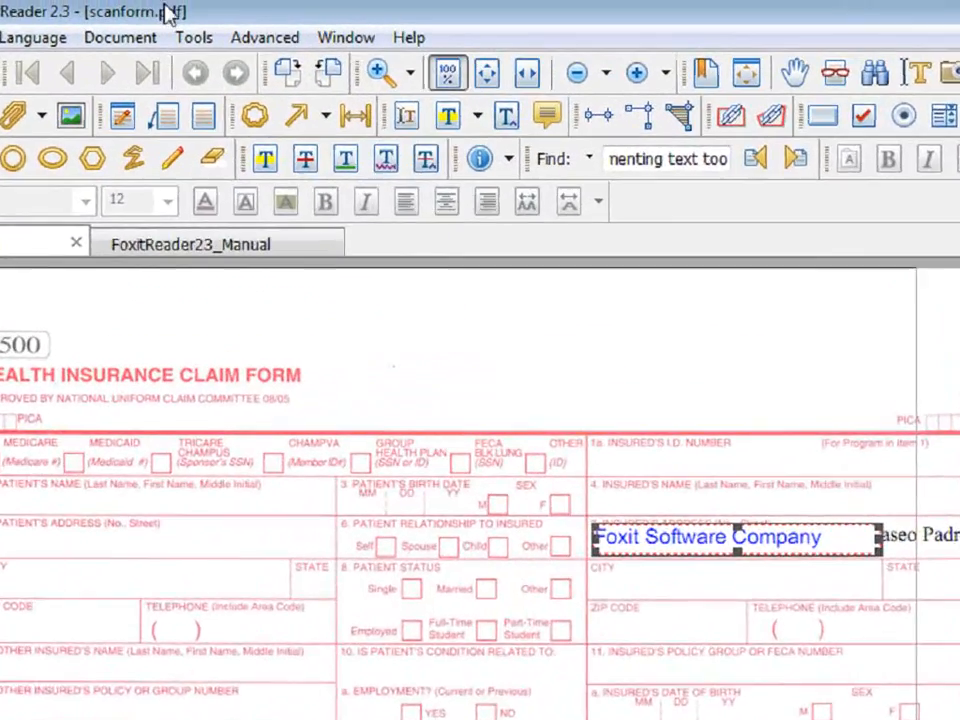
# Step: Add a callout with the Callout tool pointing at the Insured's I.D. Number field and enter Foxit as its text
pyautogui.click(243, 22)
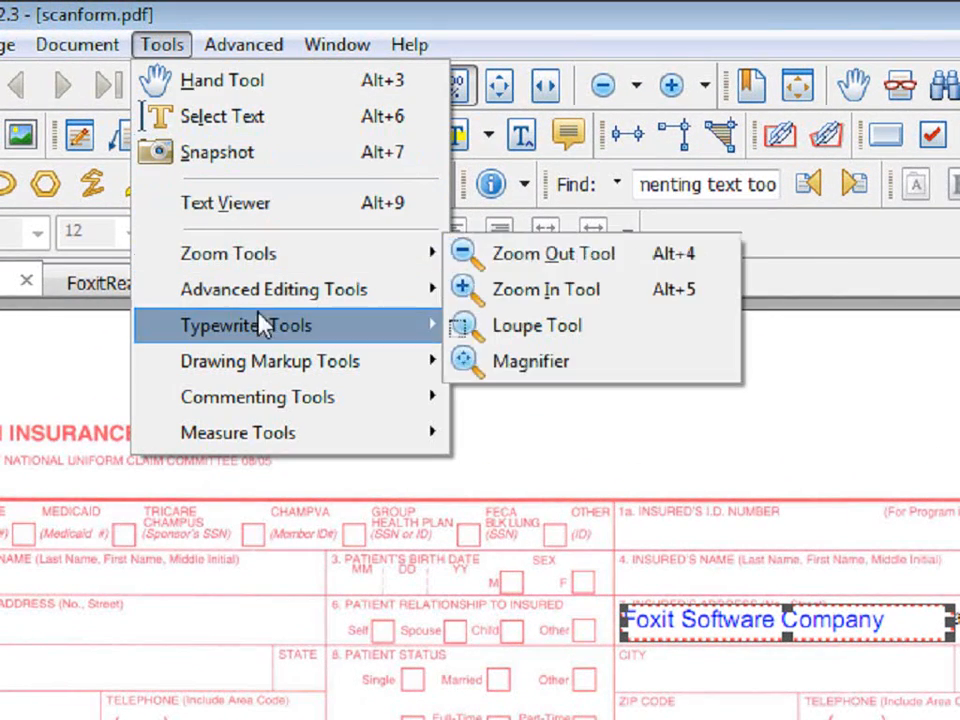
pyautogui.moveTo(294, 333)
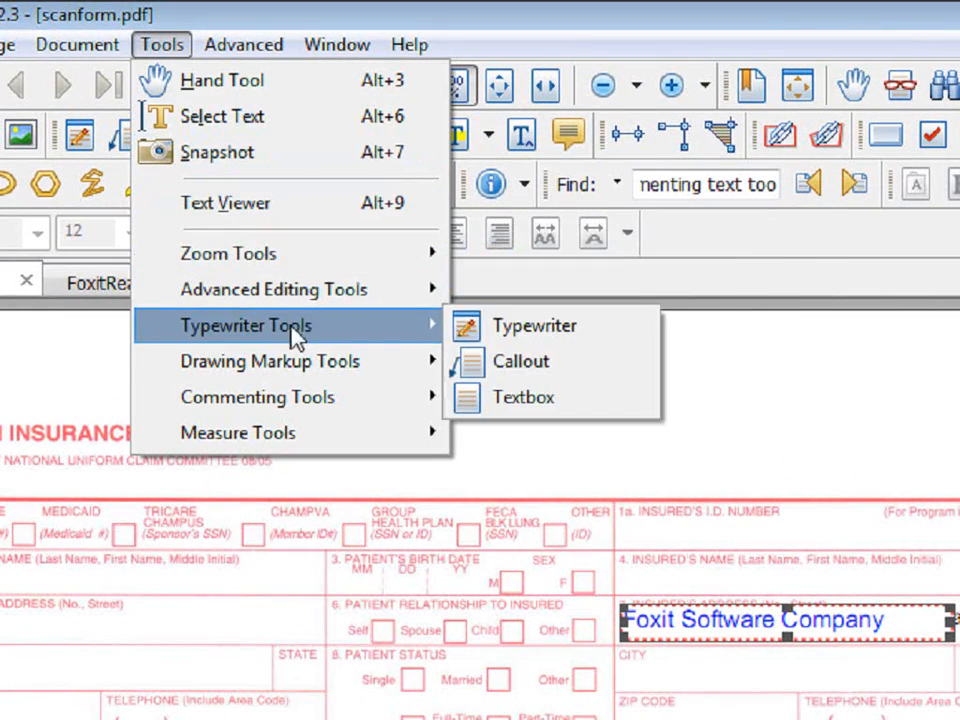
pyautogui.click(525, 364)
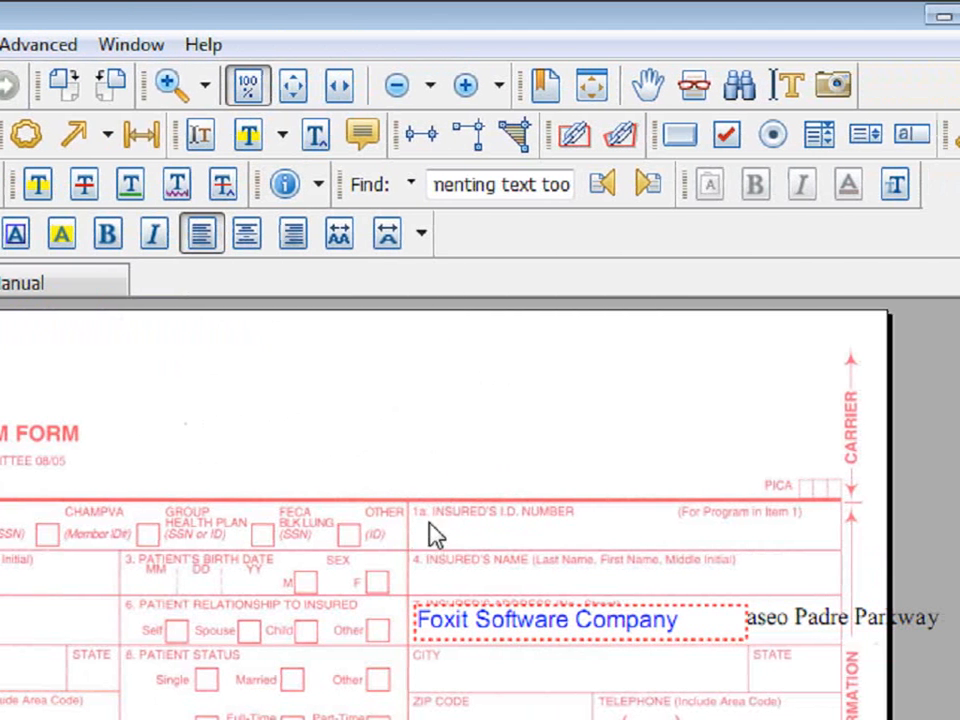
pyautogui.click(496, 515)
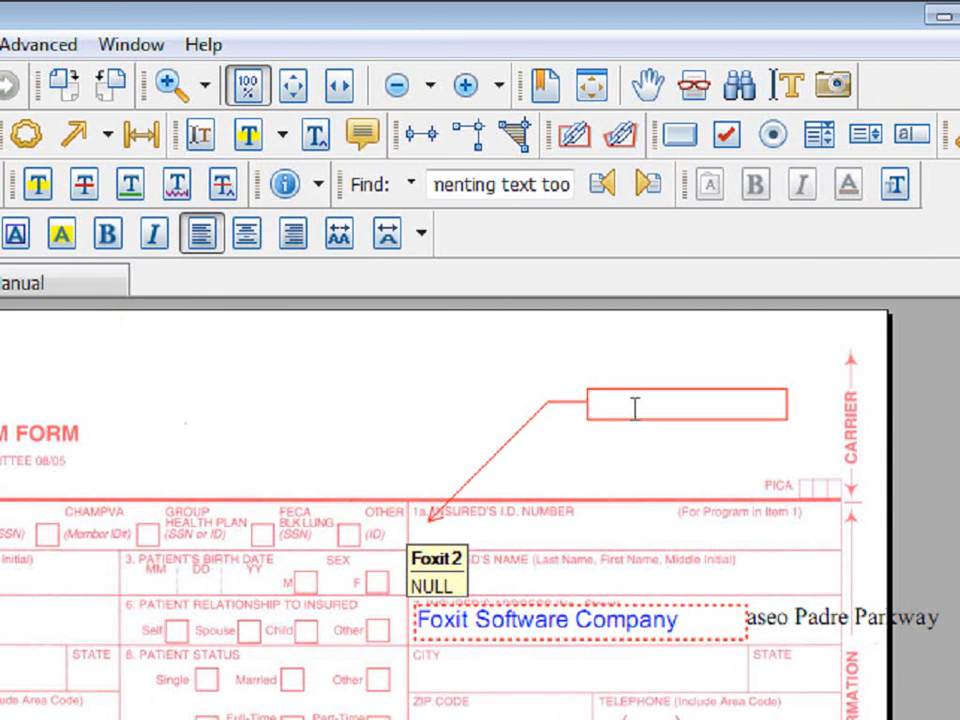
pyautogui.write('Foxit')
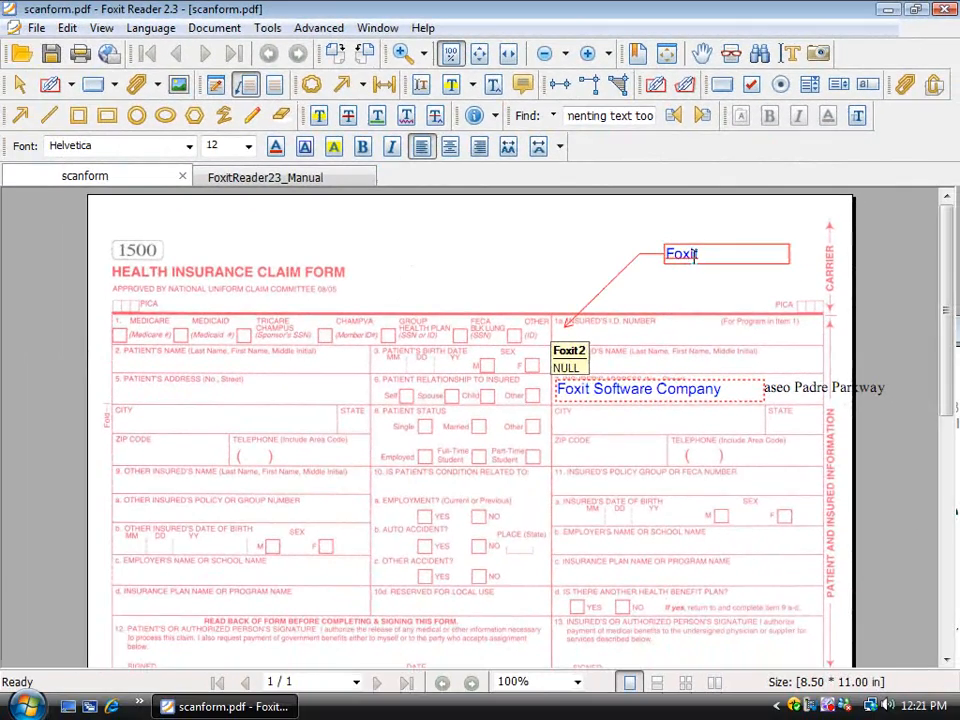
# Step: Switch to the FoxitReader23_Manual document and highlight the paragraph under the license agreement heading with the Highlight Text Tool
pyautogui.click(279, 178)
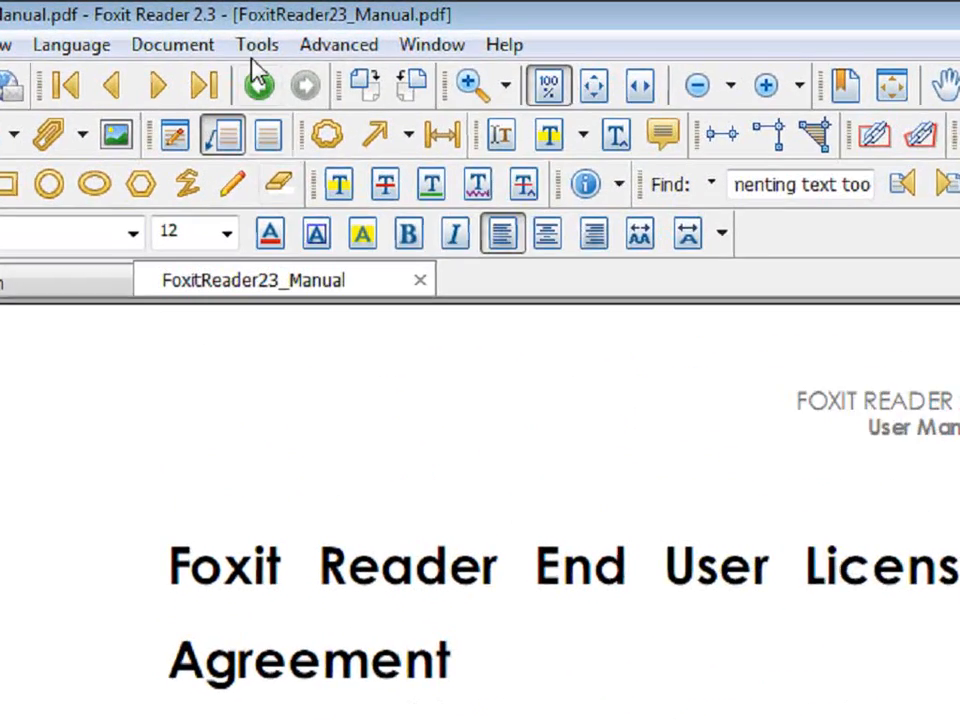
pyautogui.click(267, 27)
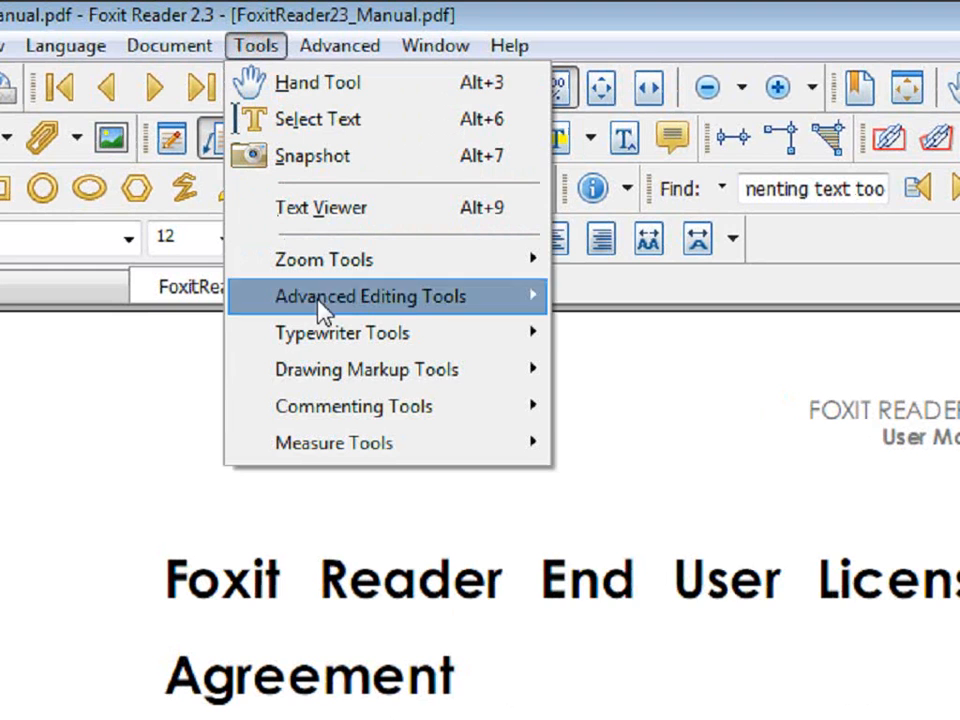
pyautogui.moveTo(418, 422)
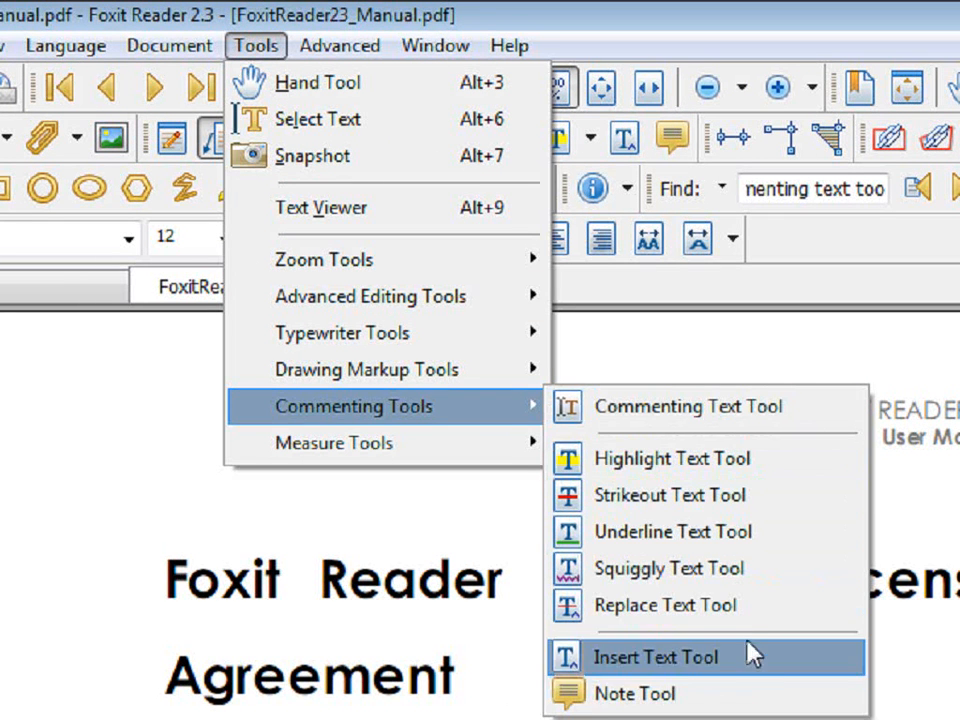
pyautogui.click(703, 464)
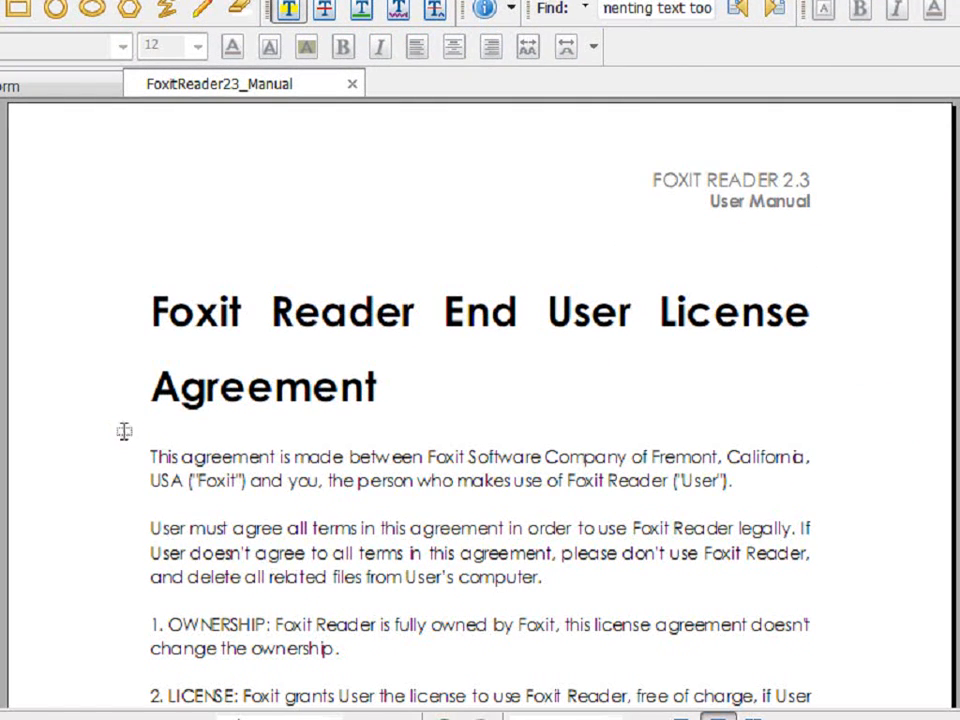
pyautogui.moveTo(125, 432)
pyautogui.mouseDown()
pyautogui.moveTo(318, 456)
pyautogui.moveTo(670, 458)
pyautogui.moveTo(862, 507)
pyautogui.mouseUp()
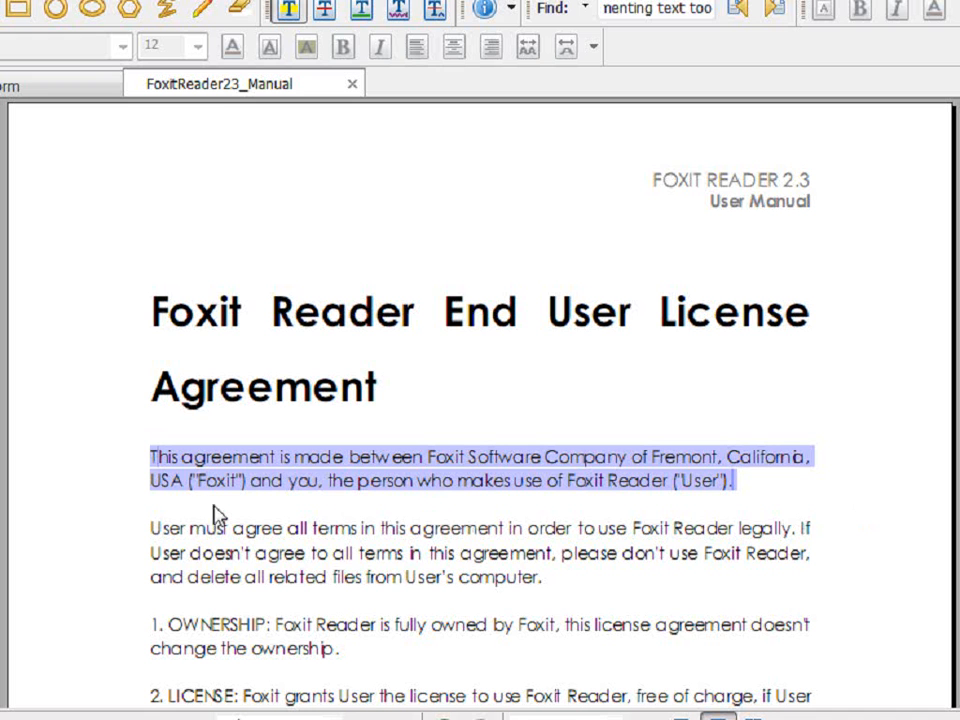
# Step: Change the color of the first paragraph's highlight to yellow in its properties
pyautogui.rightClick(466, 471)
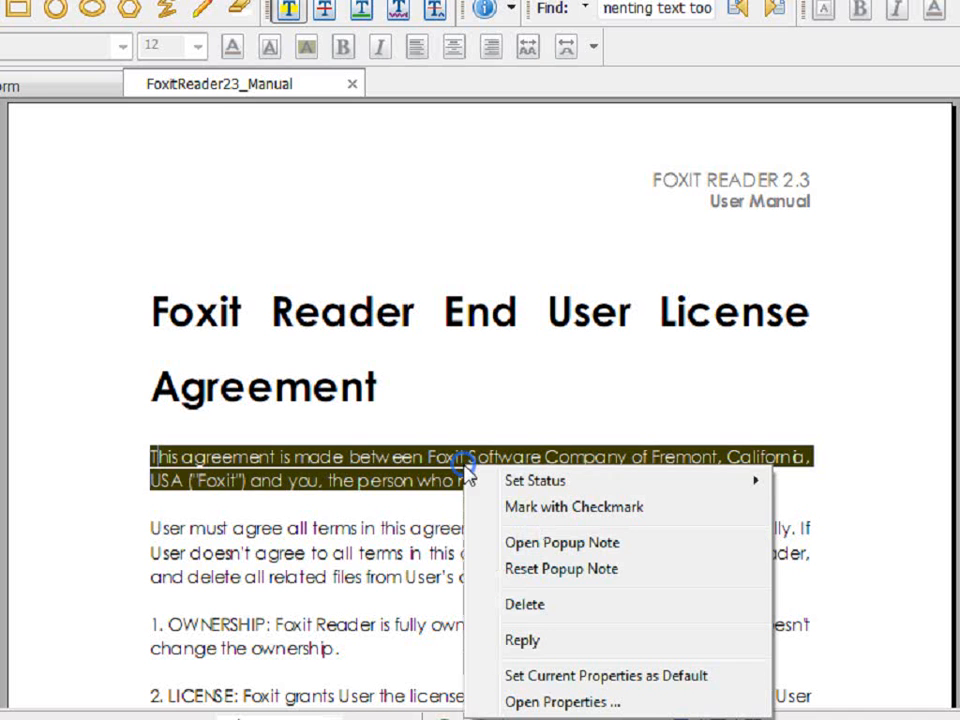
pyautogui.click(565, 701)
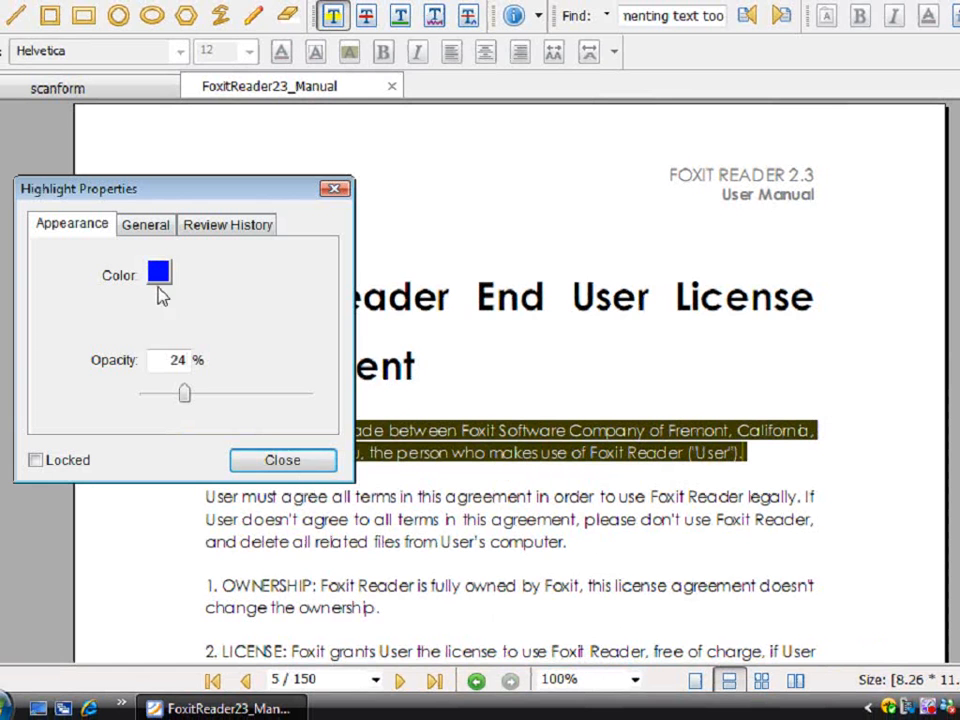
pyautogui.click(158, 273)
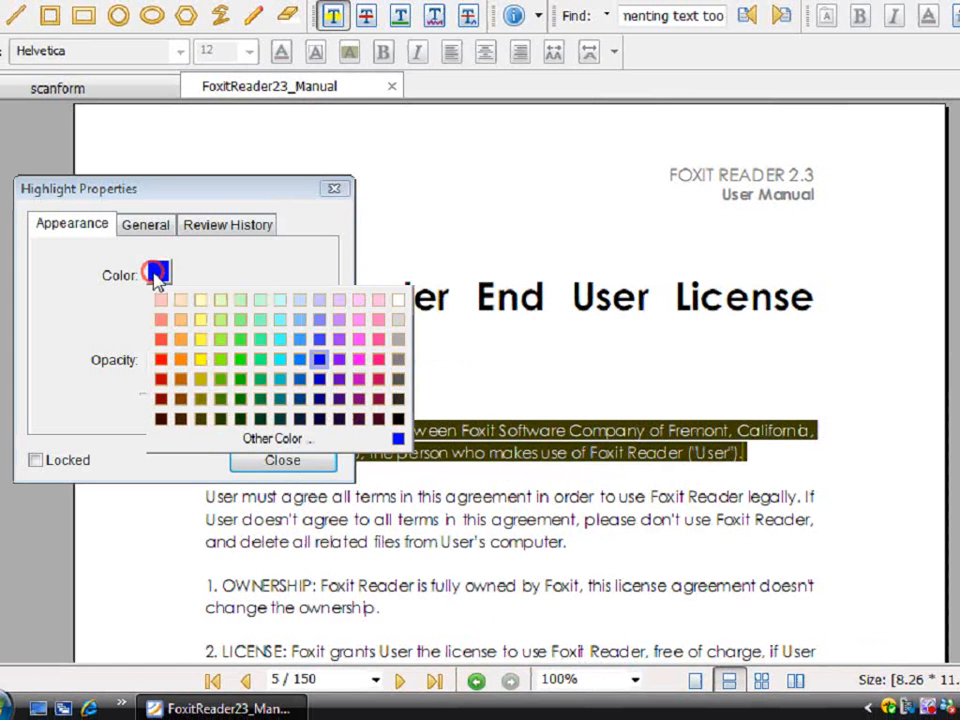
pyautogui.click(200, 360)
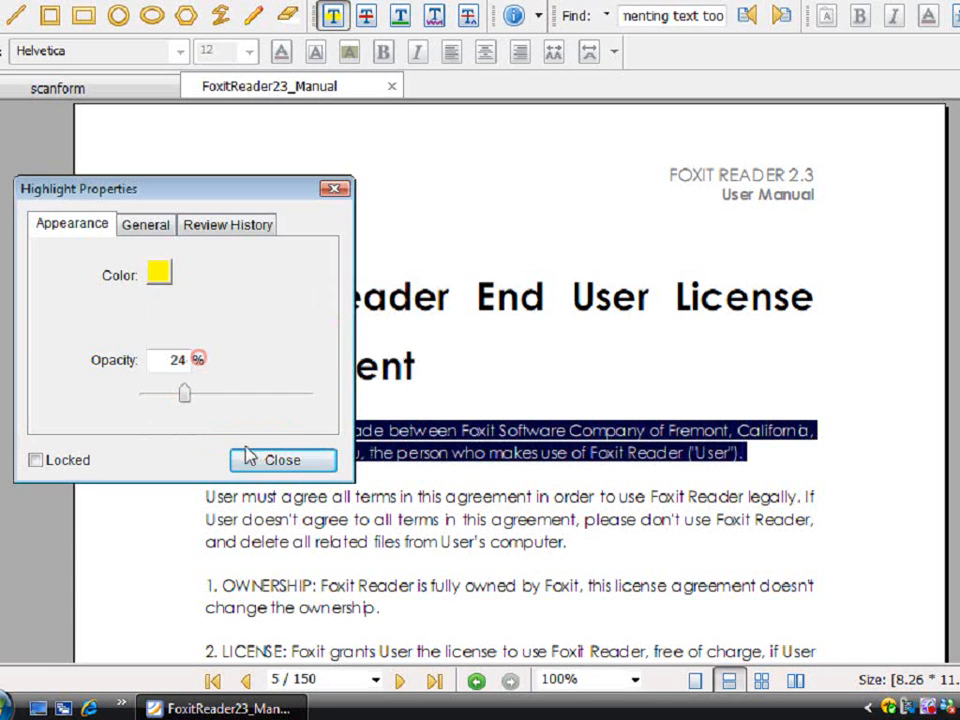
pyautogui.click(262, 464)
# Step: Reopen the first paragraph highlight's properties, raise its opacity well above 24%, and close them
pyautogui.click(457, 452)
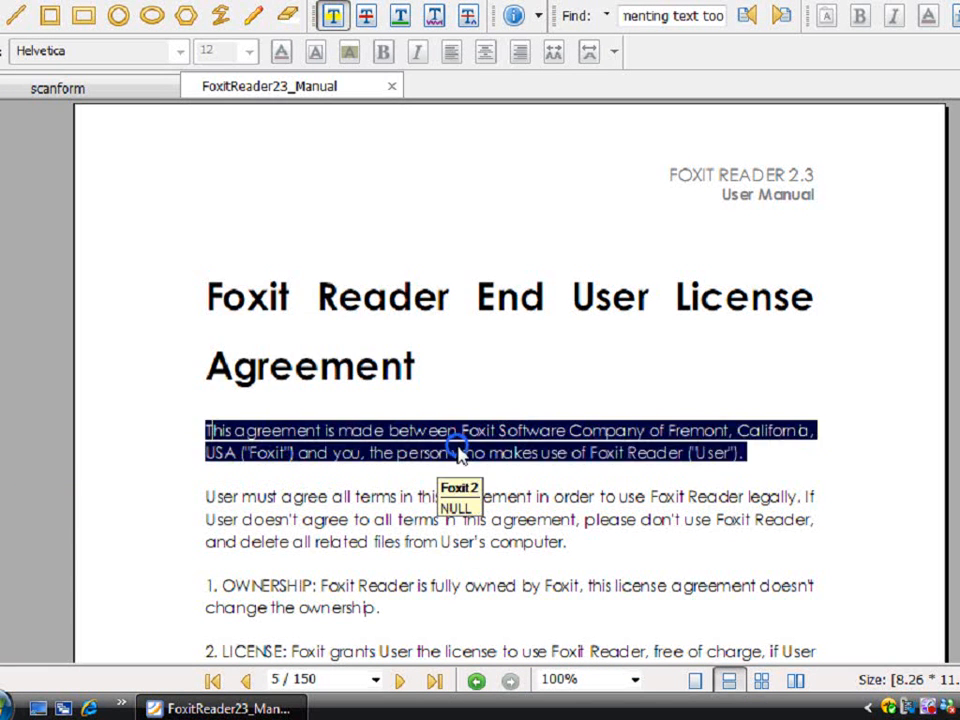
pyautogui.rightClick(458, 449)
pyautogui.click(523, 665)
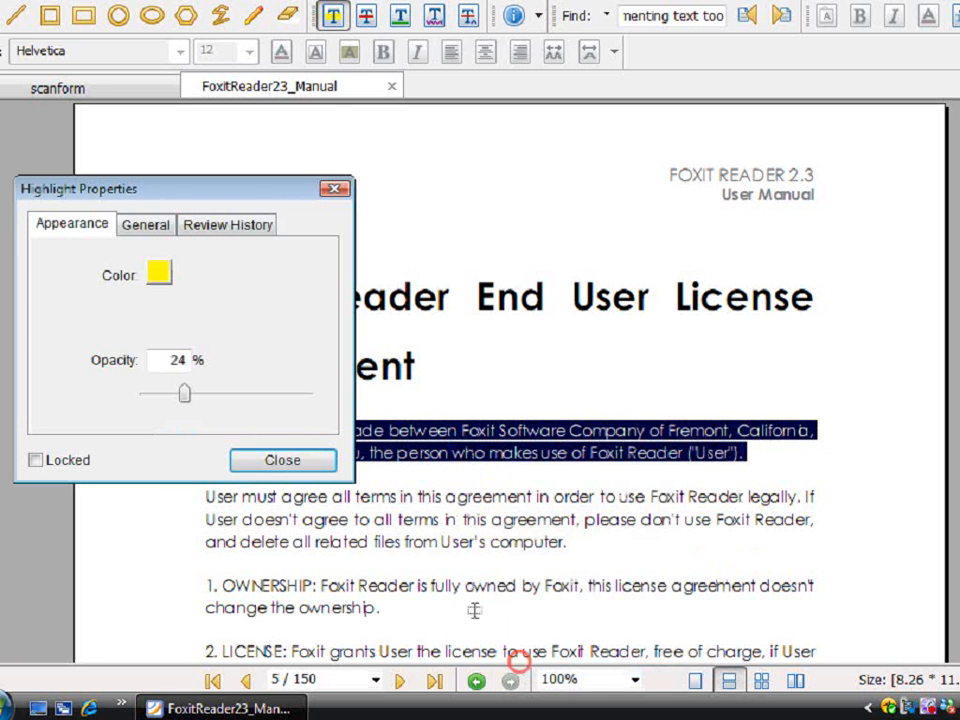
pyautogui.moveTo(188, 401); pyautogui.dragTo(276, 398)
pyautogui.click(300, 464)
pyautogui.click(454, 492)
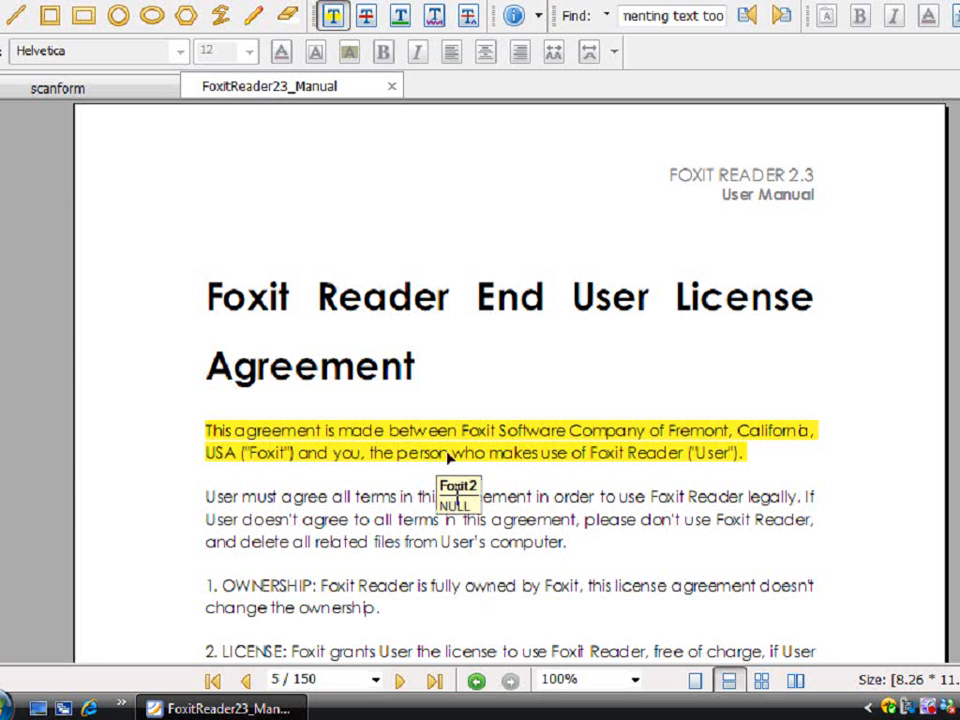
# Step: Save the highlight's current properties as default and highlight the second paragraph, beginning "User must agree all terms"
pyautogui.rightClick(474, 440)
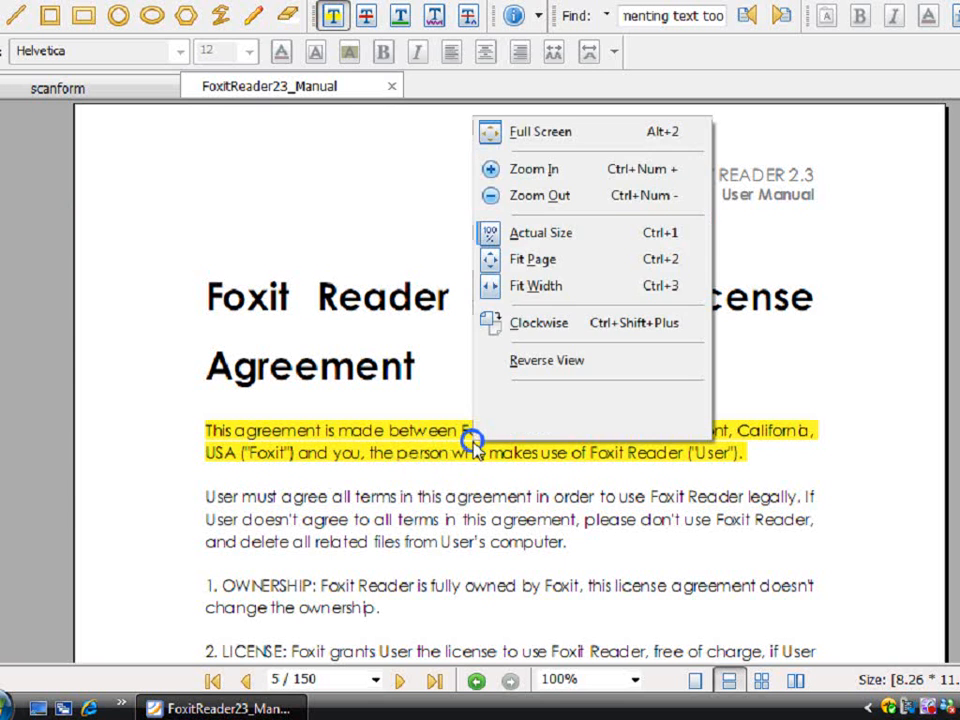
pyautogui.rightClick(438, 457)
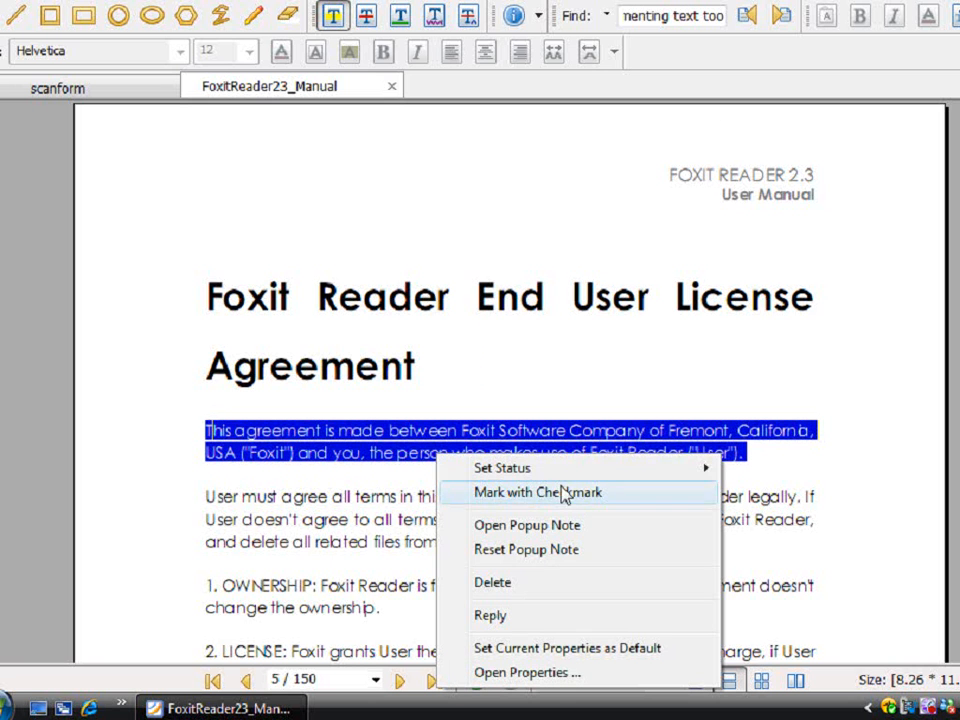
pyautogui.click(553, 651)
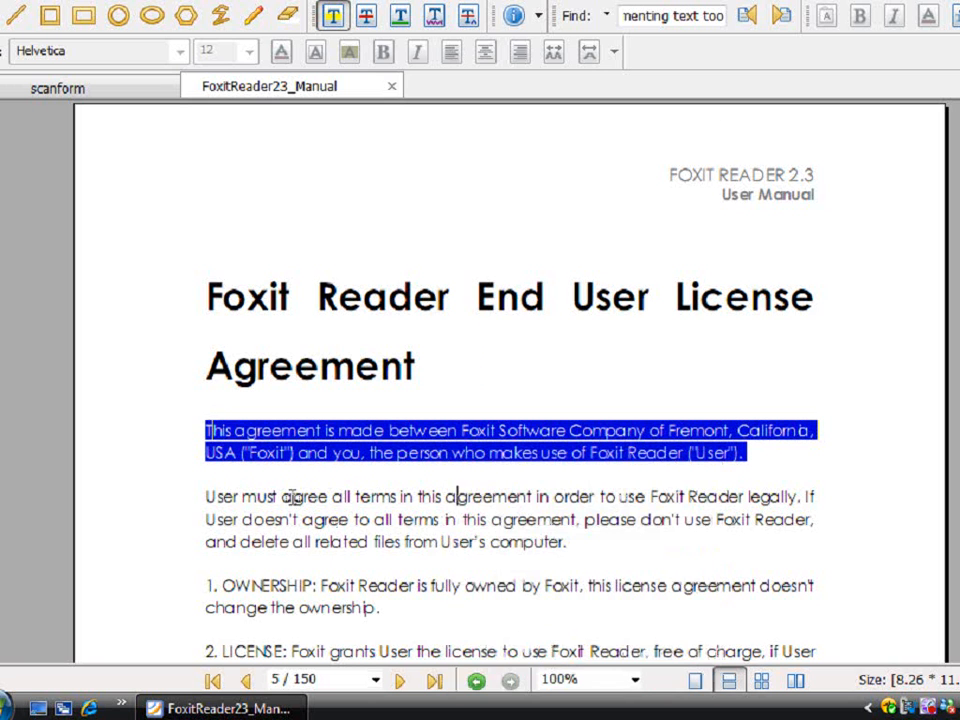
pyautogui.moveTo(186, 485)
pyautogui.mouseDown()
pyautogui.moveTo(236, 500)
pyautogui.moveTo(634, 548)
pyautogui.moveTo(838, 551)
pyautogui.mouseUp()
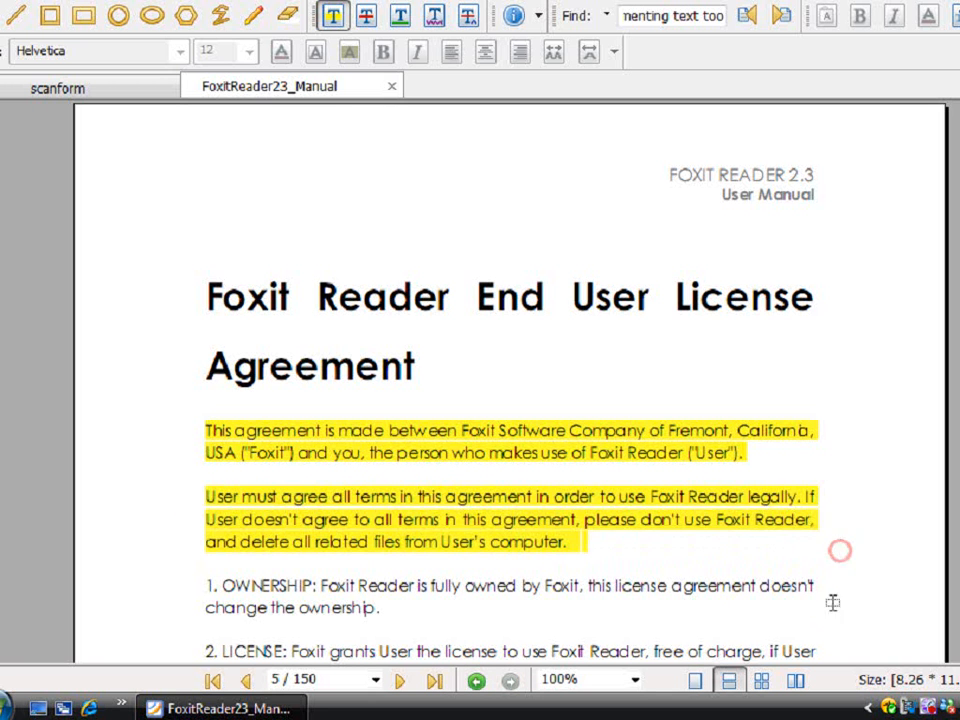
pyautogui.moveTo(548, 543)
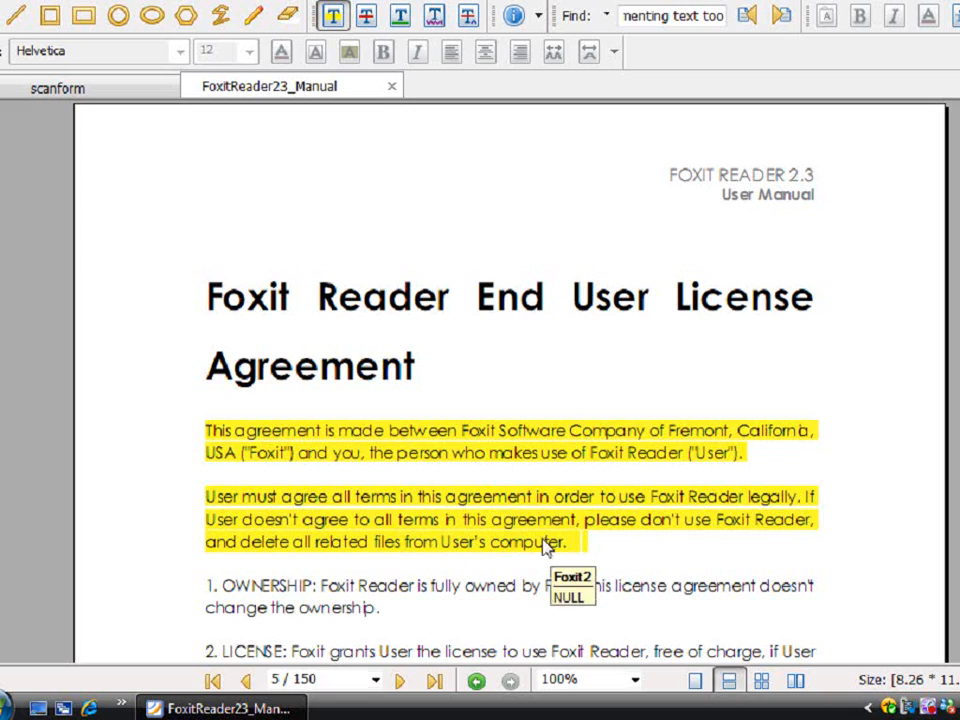
# Step: Highlight text across the page break, from "PDF FORM OPERATION" in clause 6 to the FOXIT READER 2.3 header on the next page
pyautogui.scroll(-5, 499, 543)
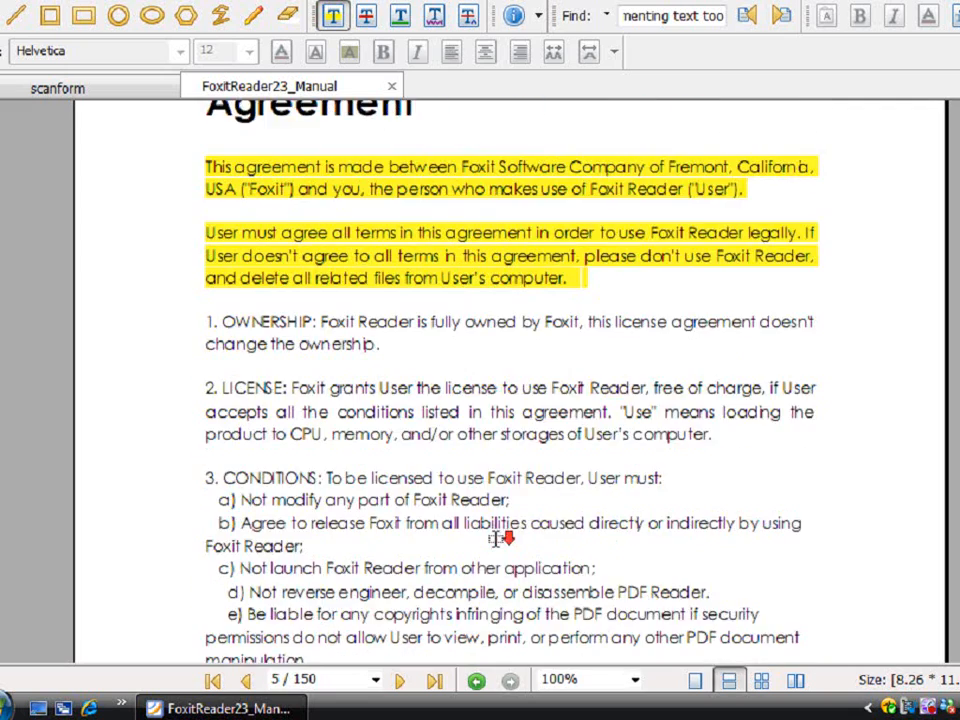
pyautogui.scroll(-7, 492, 540)
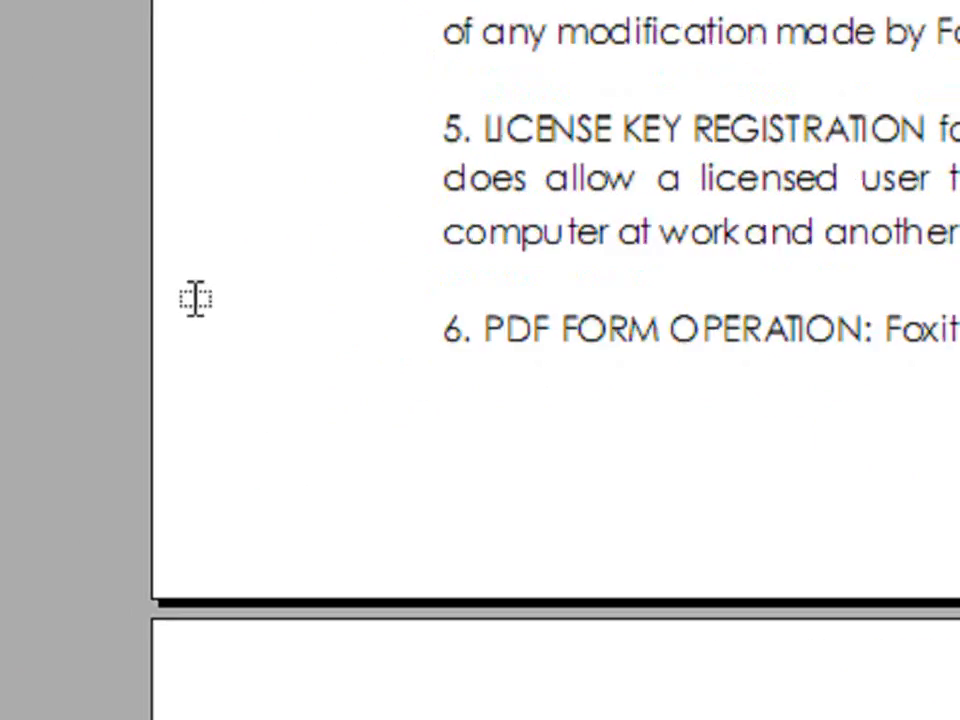
pyautogui.moveTo(92, 410); pyautogui.dragTo(161, 445)
pyautogui.moveTo(384, 361); pyautogui.dragTo(382, 360)
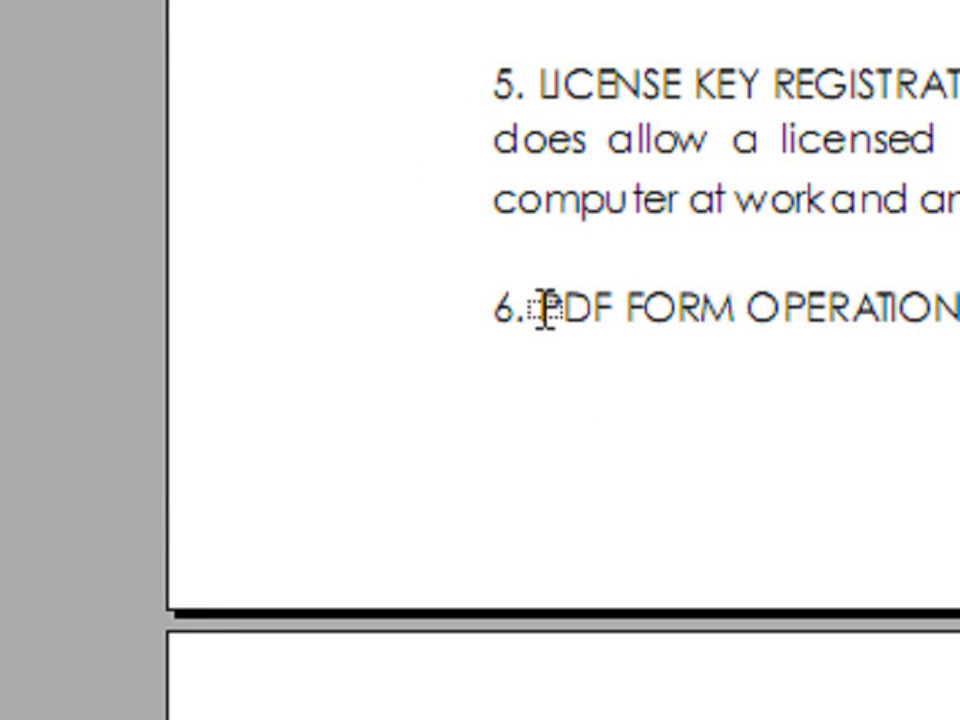
pyautogui.moveTo(545, 310); pyautogui.dragTo(867, 346)
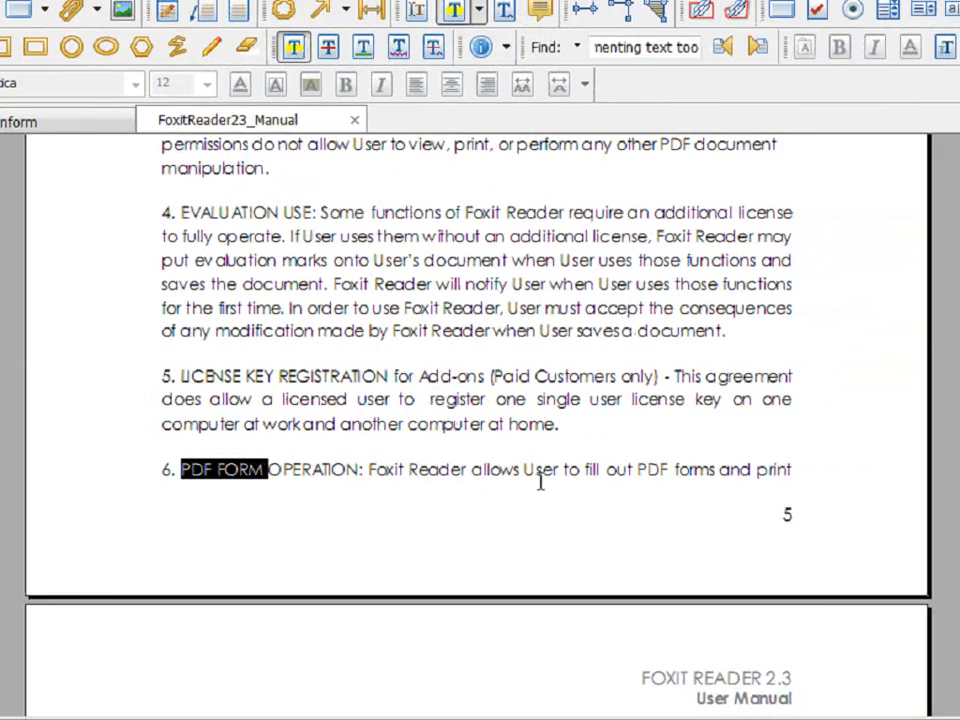
pyautogui.moveTo(540, 483); pyautogui.dragTo(783, 489)
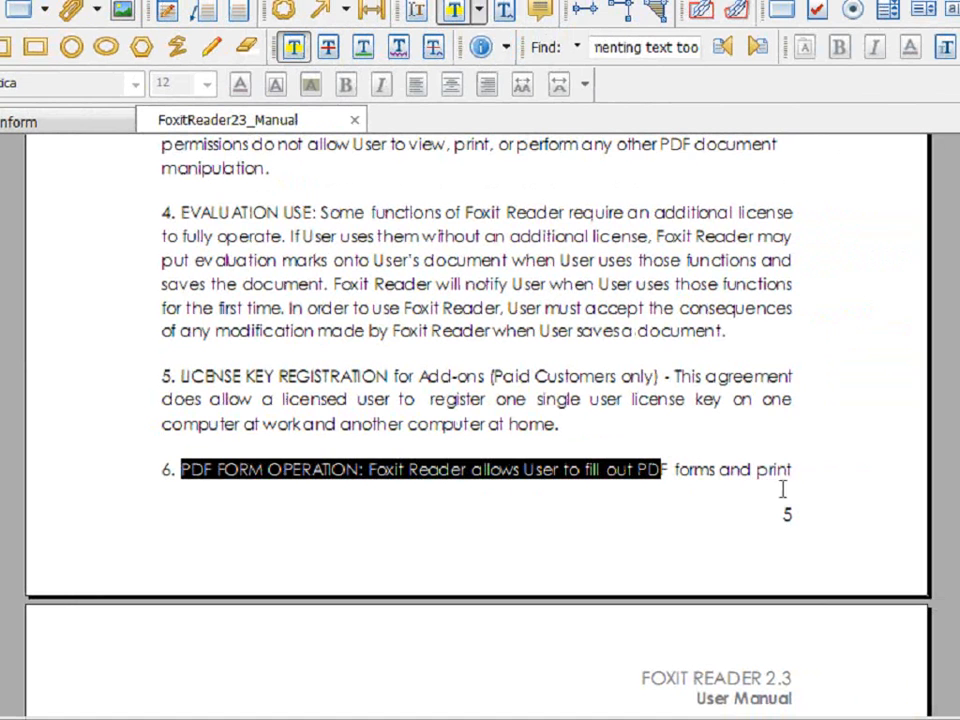
pyautogui.moveTo(795, 598); pyautogui.dragTo(841, 693)
pyautogui.moveTo(840, 642); pyautogui.dragTo(840, 642)
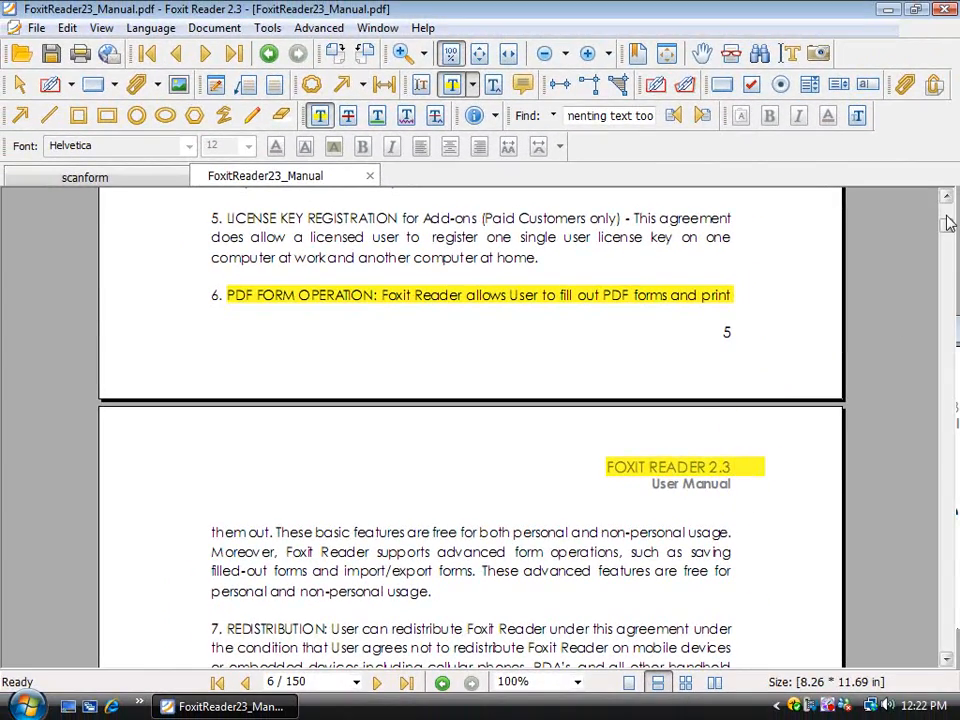
# Step: Return to clause 1, OWNERSHIP, and strike out its full text with the Strikeout Text Tool
pyautogui.click(947, 201)
pyautogui.click(947, 201)
pyautogui.click(947, 201)
pyautogui.click(947, 201)
pyautogui.click(947, 201)
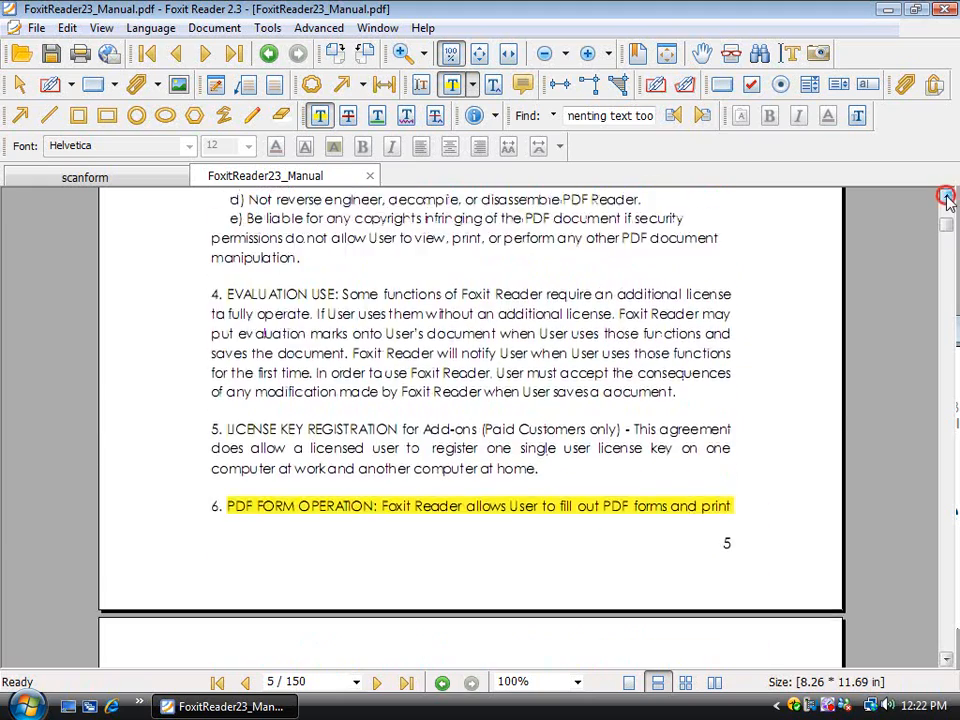
pyautogui.click(947, 201)
pyautogui.click(947, 201)
pyautogui.click(947, 201)
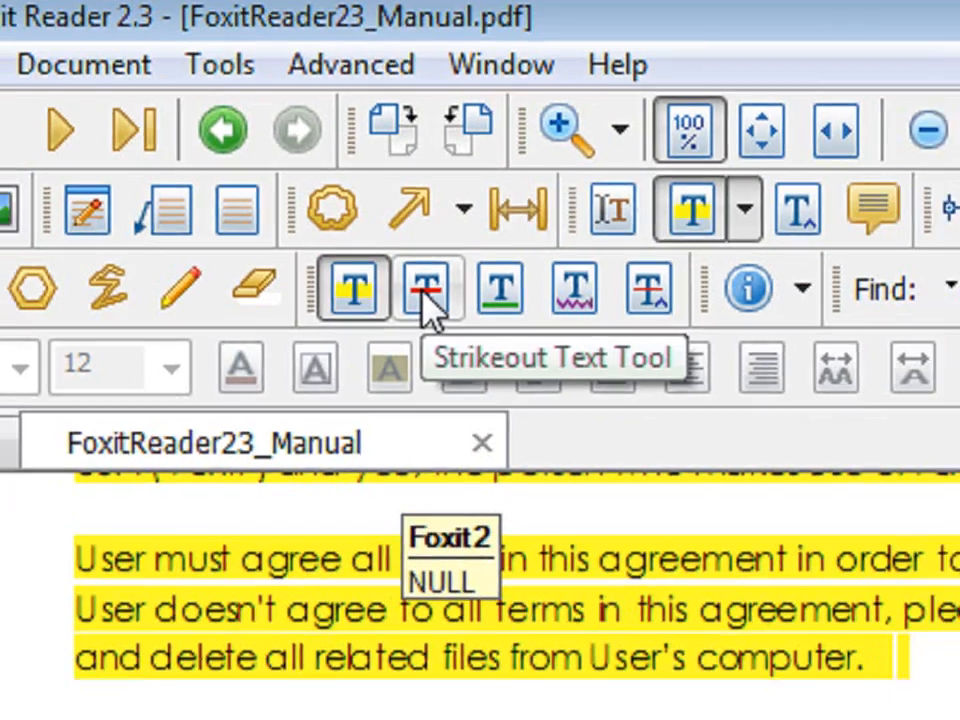
pyautogui.click(430, 318)
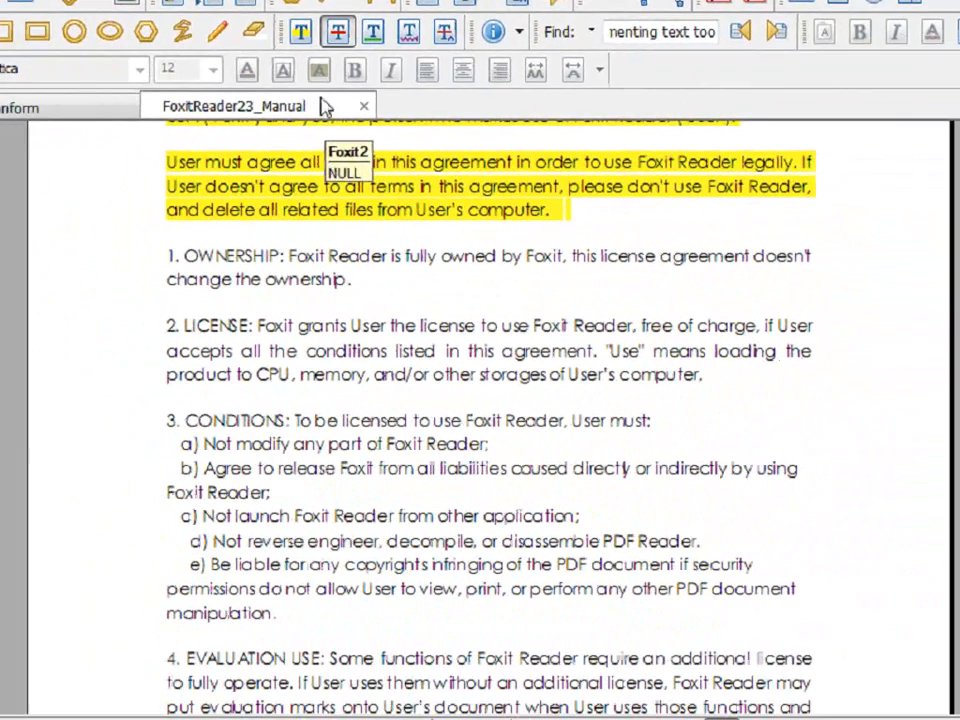
pyautogui.moveTo(151, 239); pyautogui.dragTo(848, 300)
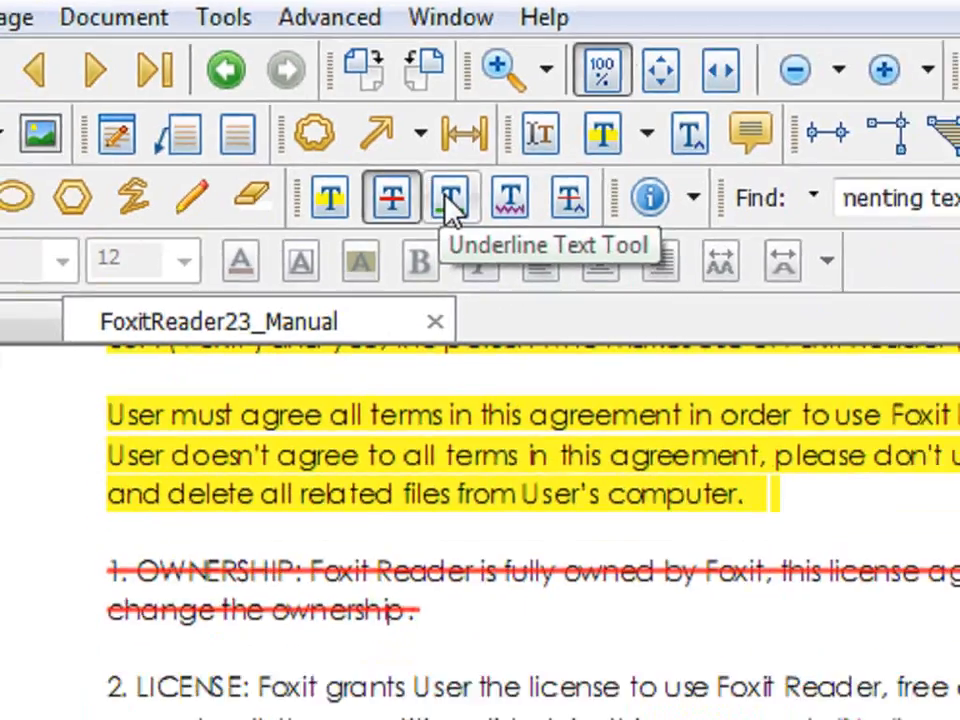
# Step: Underline all the text of clause 2, LICENSE, with the Underline Text Tool
pyautogui.click(491, 285)
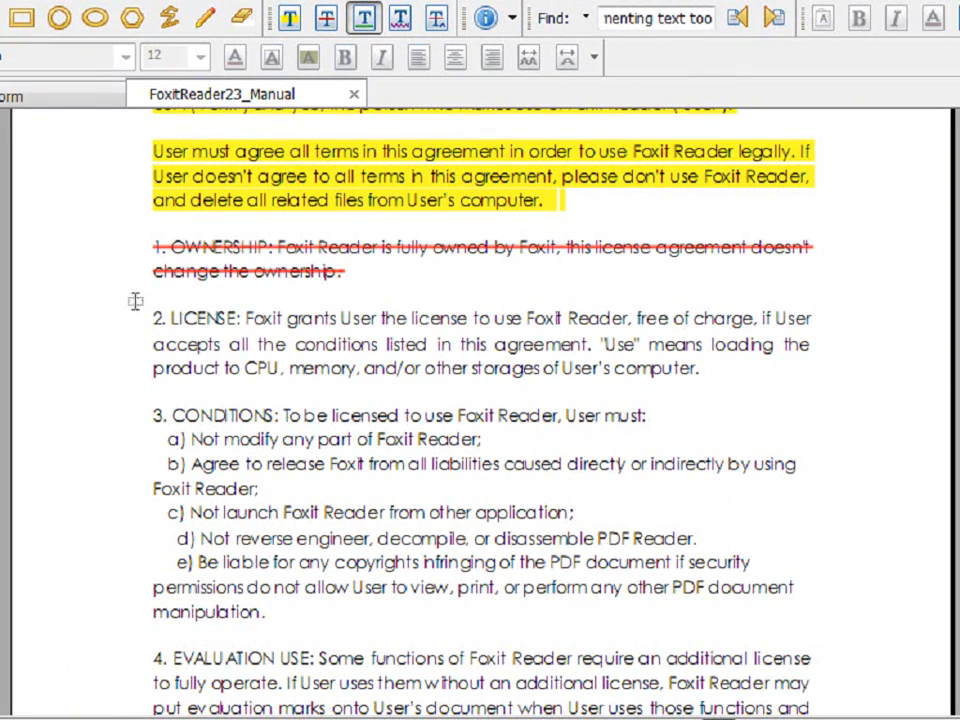
pyautogui.moveTo(135, 294); pyautogui.dragTo(840, 388)
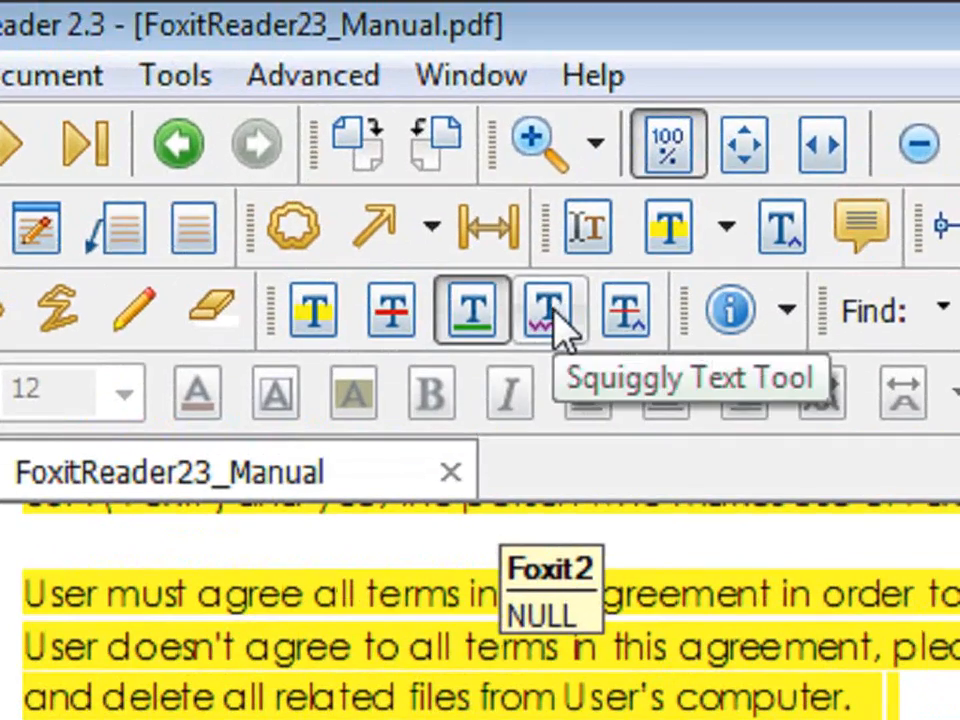
# Step: Mark clause 3 from its heading through the first line of item b) with a squiggly underline, and mark items c) to e) for replacement
pyautogui.click(548, 312)
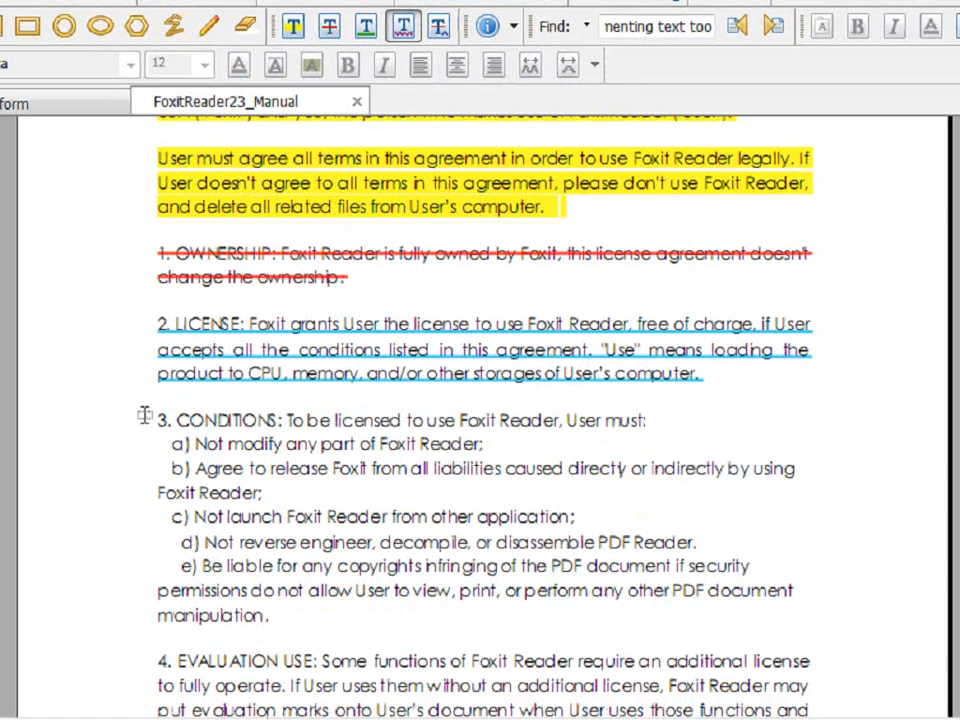
pyautogui.moveTo(144, 415)
pyautogui.mouseDown()
pyautogui.moveTo(692, 450)
pyautogui.moveTo(849, 482)
pyautogui.moveTo(846, 474)
pyautogui.mouseUp()
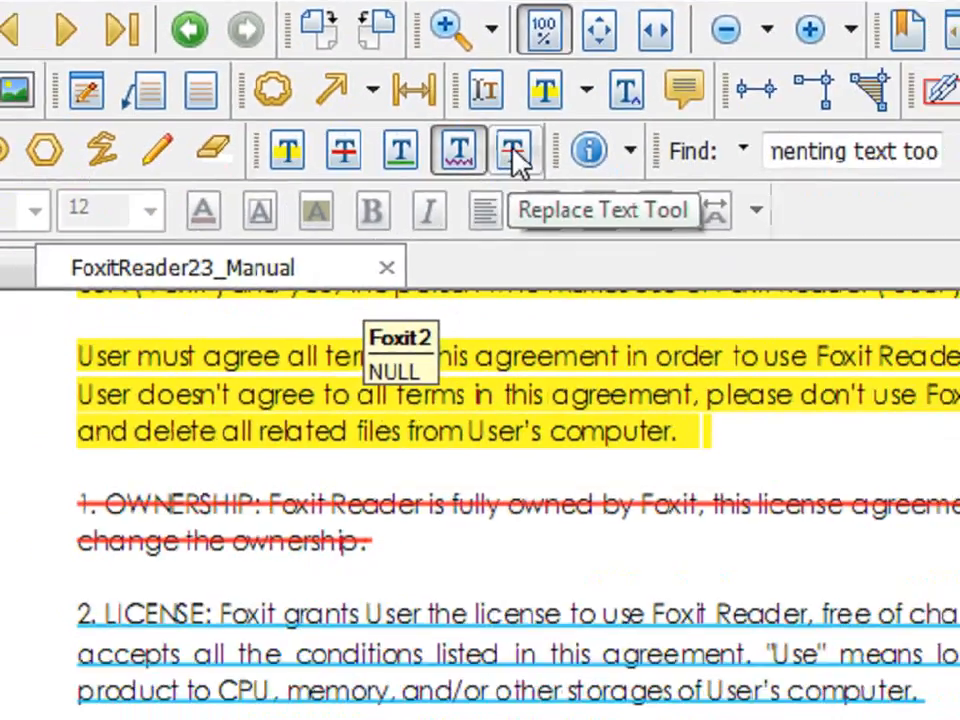
pyautogui.click(610, 322)
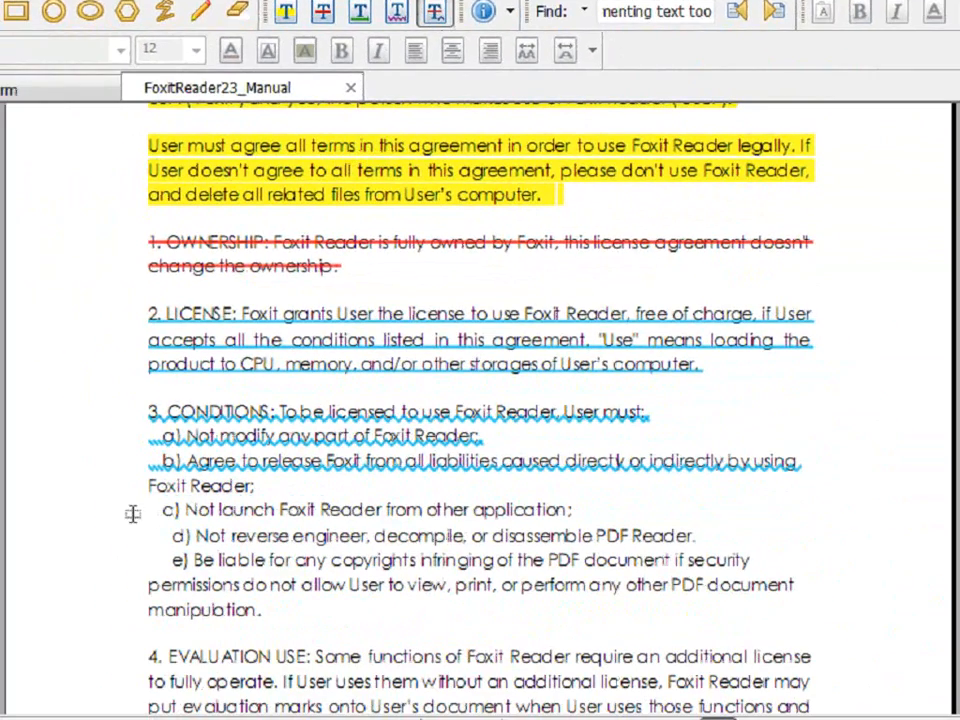
pyautogui.moveTo(137, 509)
pyautogui.mouseDown()
pyautogui.moveTo(407, 510)
pyautogui.moveTo(761, 562)
pyautogui.moveTo(776, 615)
pyautogui.moveTo(816, 619)
pyautogui.mouseUp()
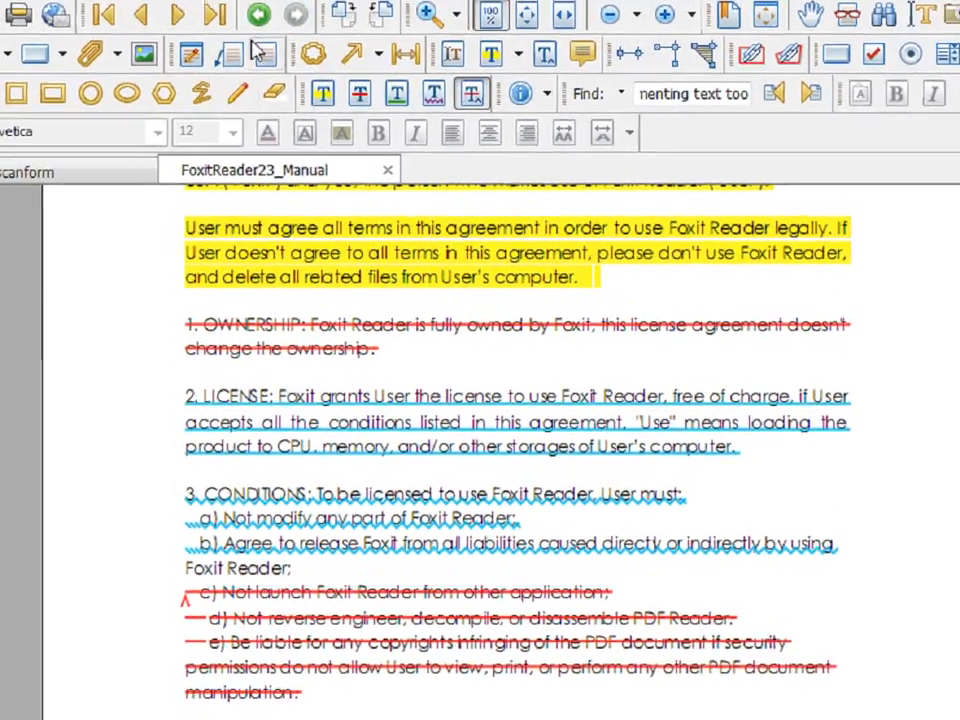
# Step: Select all of clause 4, EVALUATION USE, with the Commenting Text Tool and view the markup commands offered for the selection
pyautogui.click(281, 34)
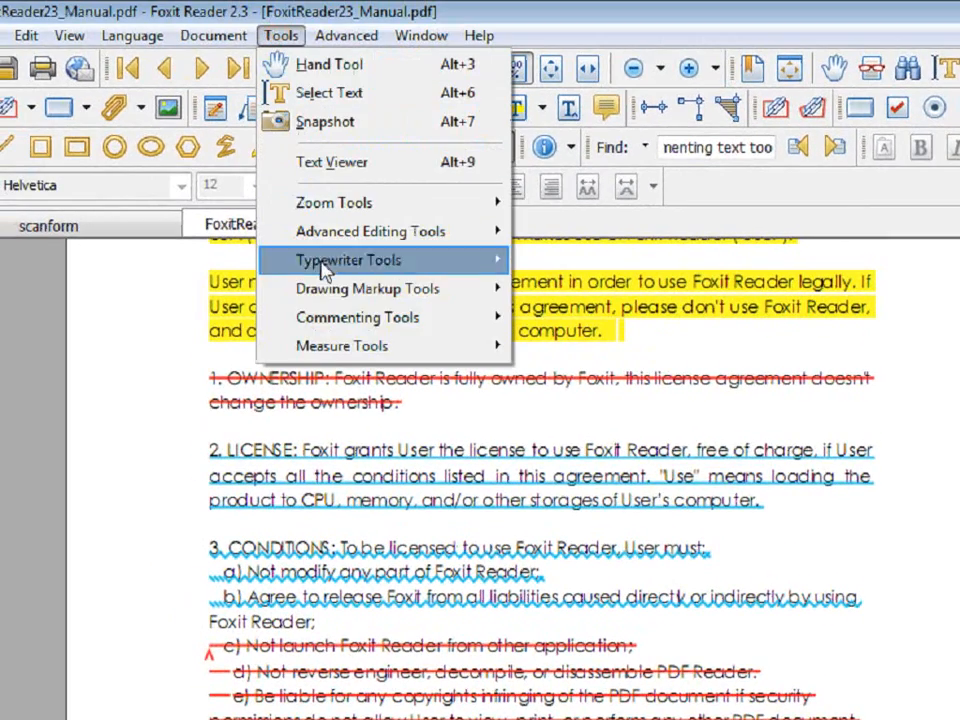
pyautogui.moveTo(445, 322)
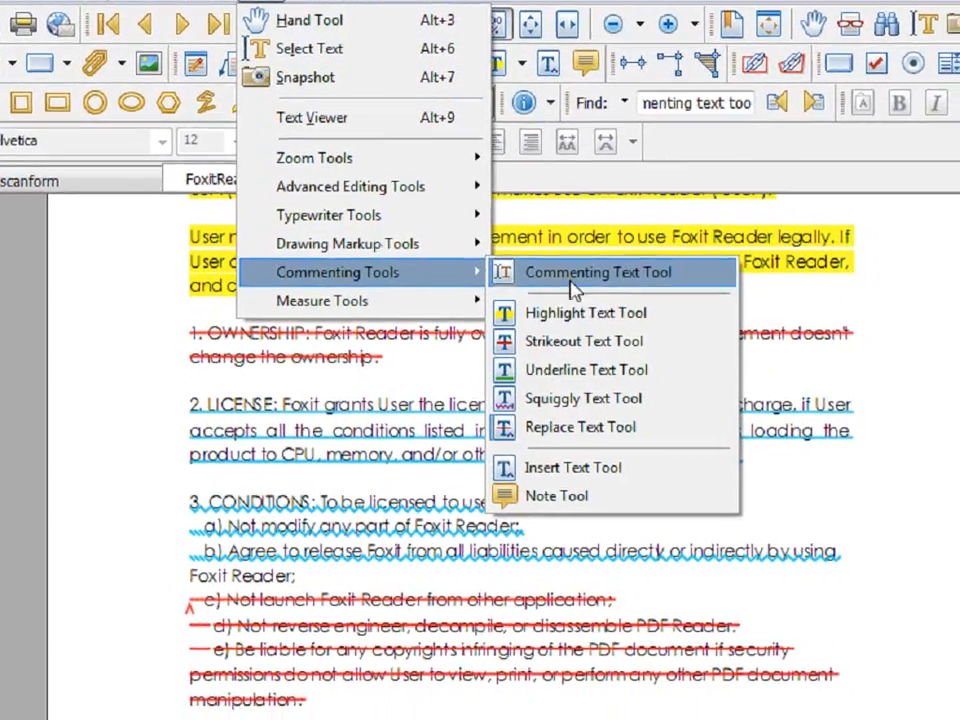
pyautogui.click(575, 318)
pyautogui.scroll(-5, 140, 390)
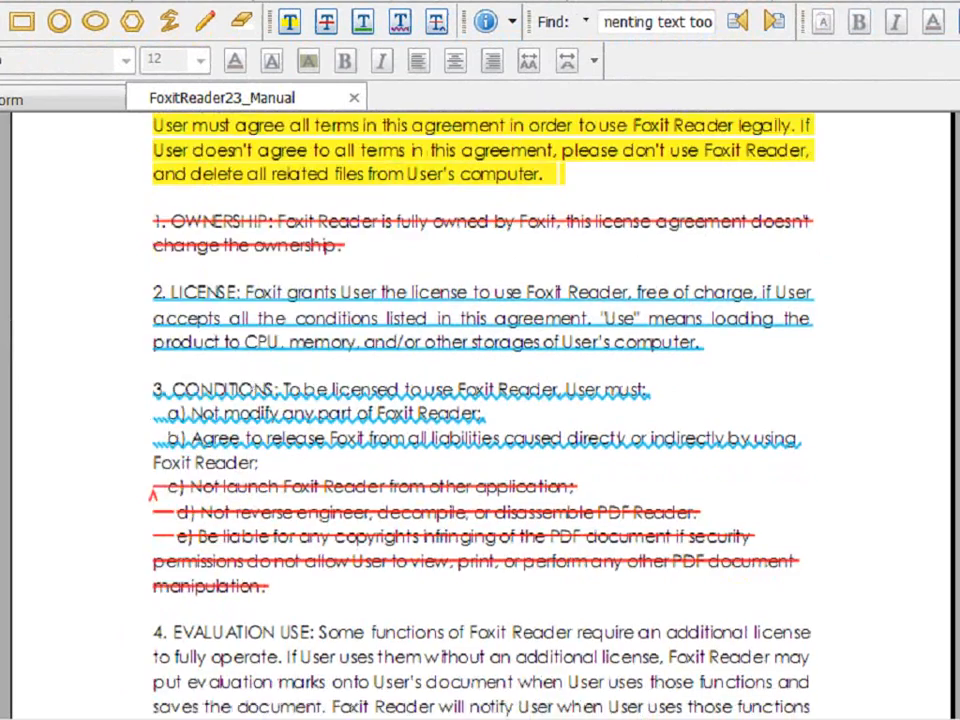
pyautogui.moveTo(137, 405); pyautogui.dragTo(800, 590)
pyautogui.rightClick(329, 543)
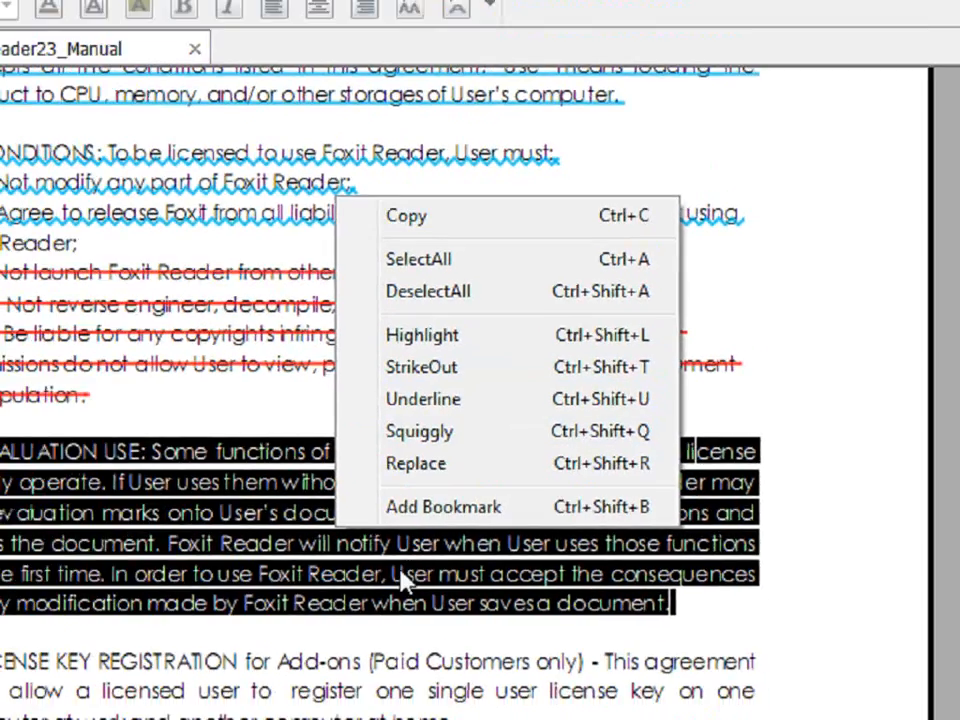
pyautogui.click(293, 715)
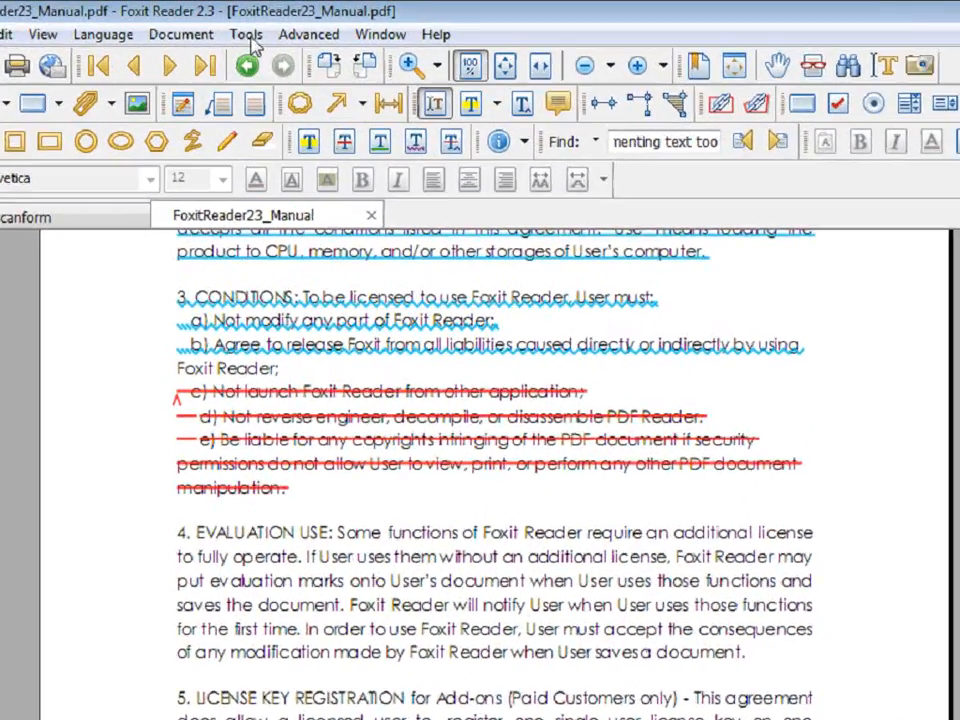
# Step: Insert a text insertion mark after "require an" in clause 4 with the comment "Foxit", and reopen its pop-up to check the comment
pyautogui.click(267, 27)
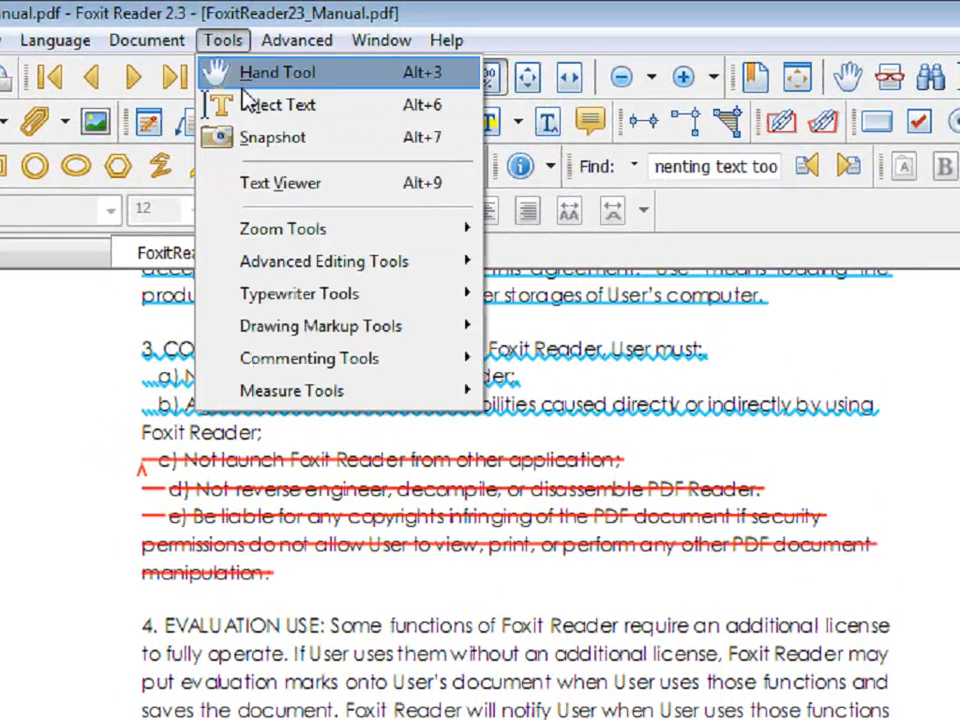
pyautogui.moveTo(392, 362)
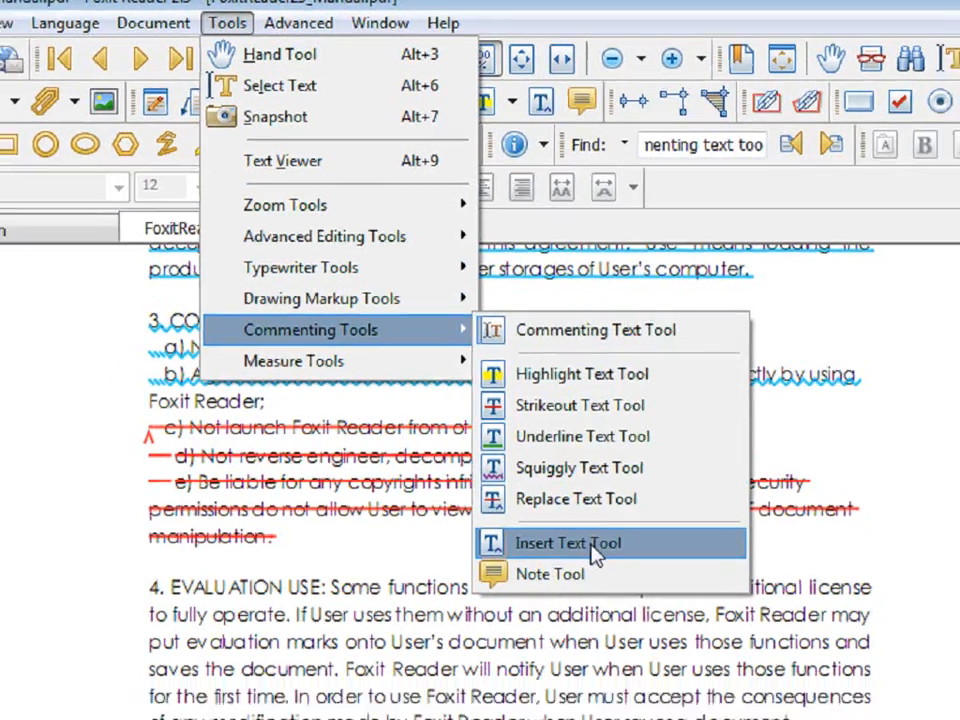
pyautogui.click(575, 579)
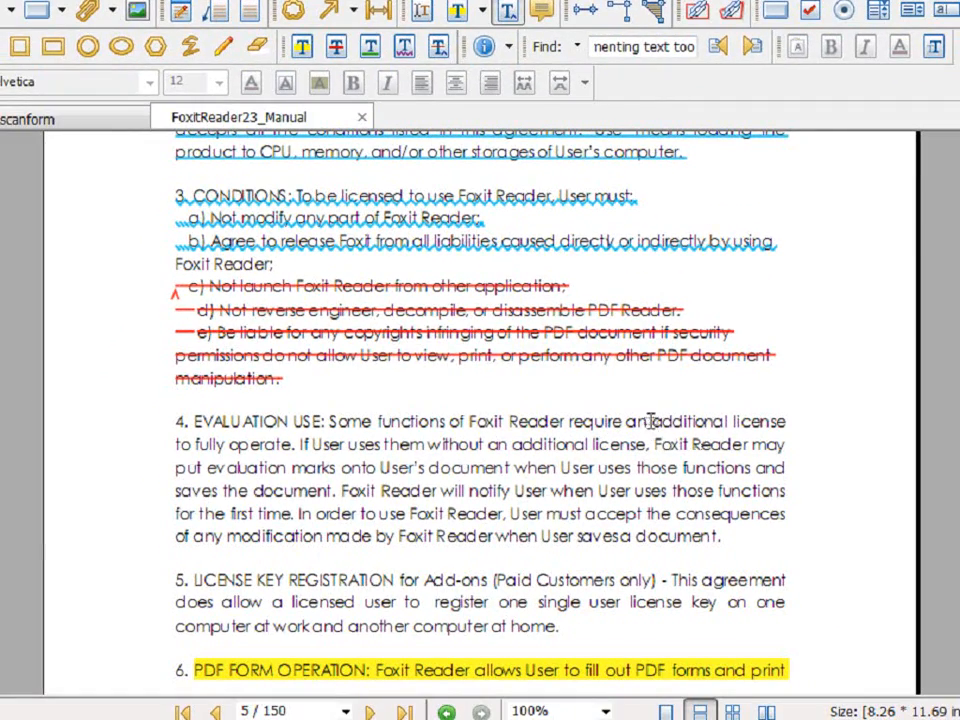
pyautogui.click(646, 421)
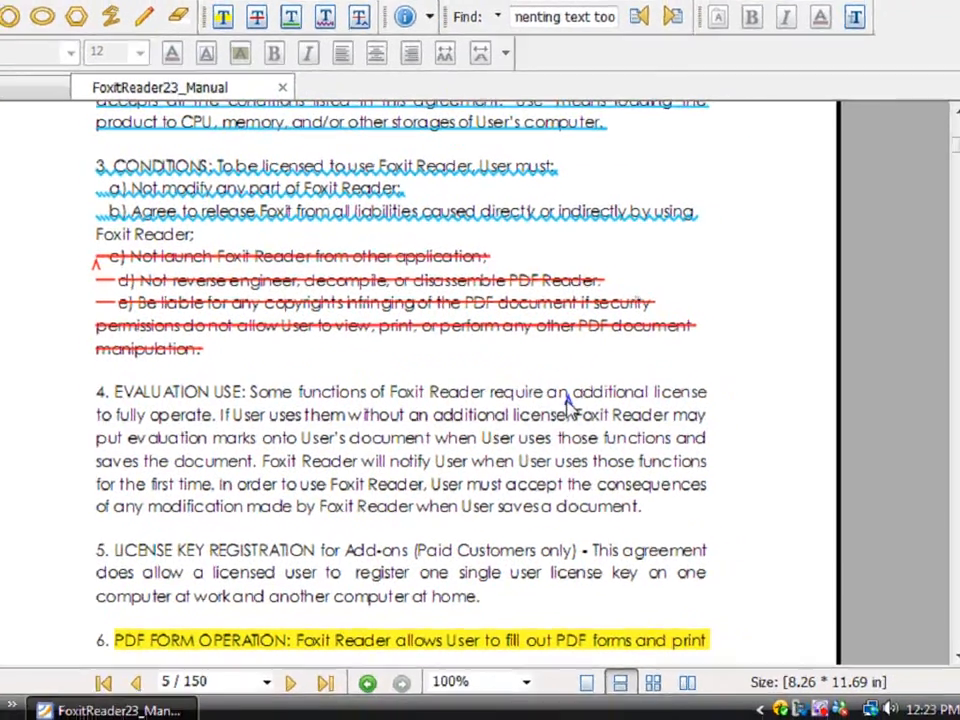
pyautogui.doubleClick(647, 428)
pyautogui.click(721, 454)
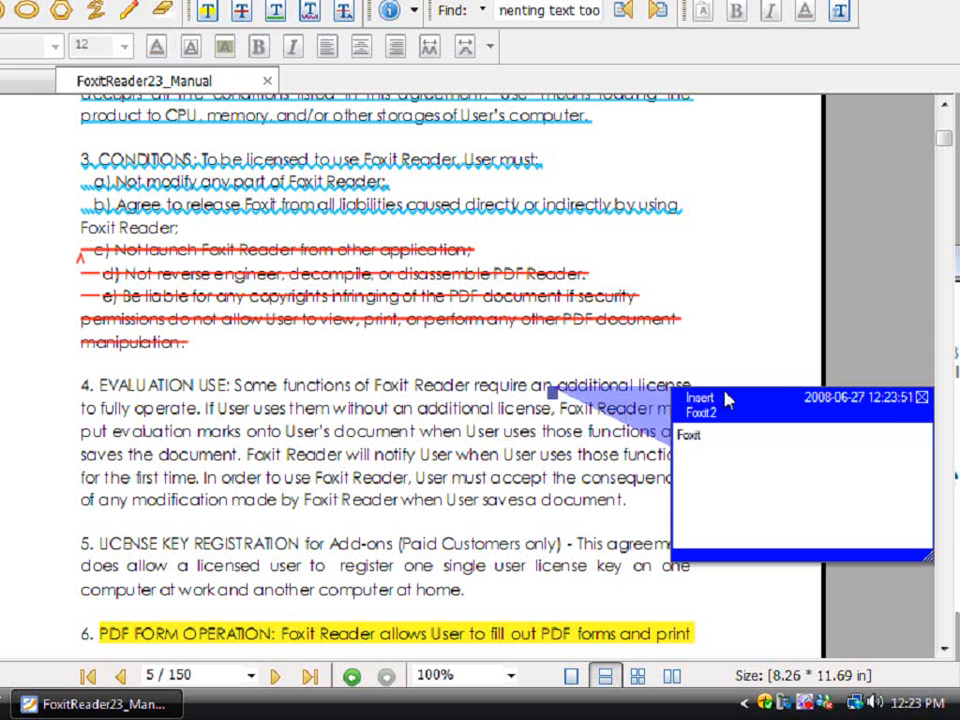
pyautogui.click(922, 397)
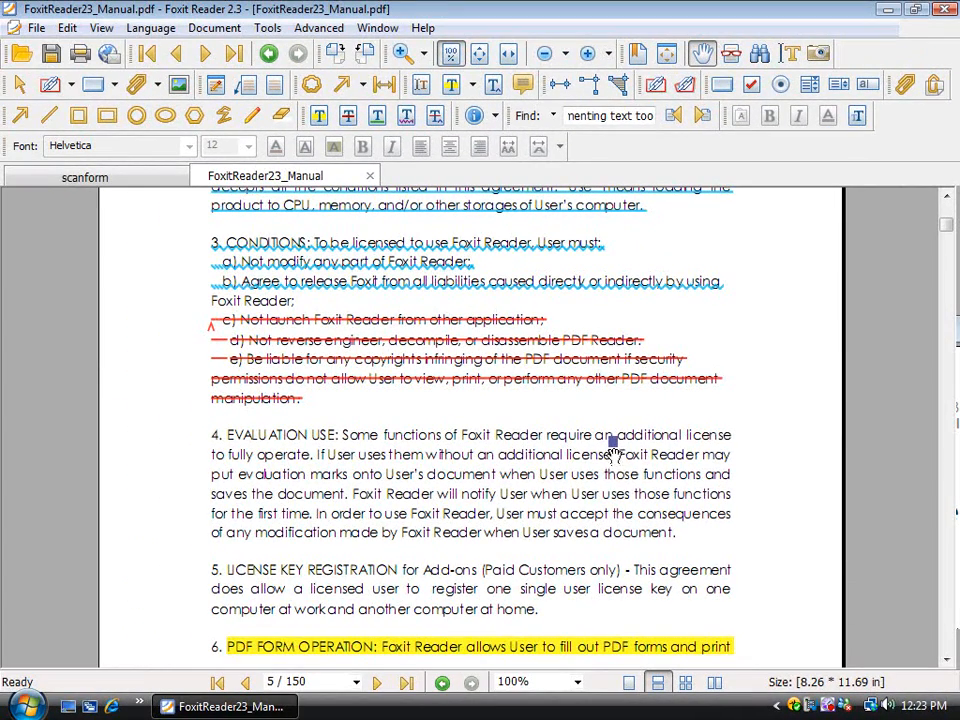
pyautogui.click(613, 443)
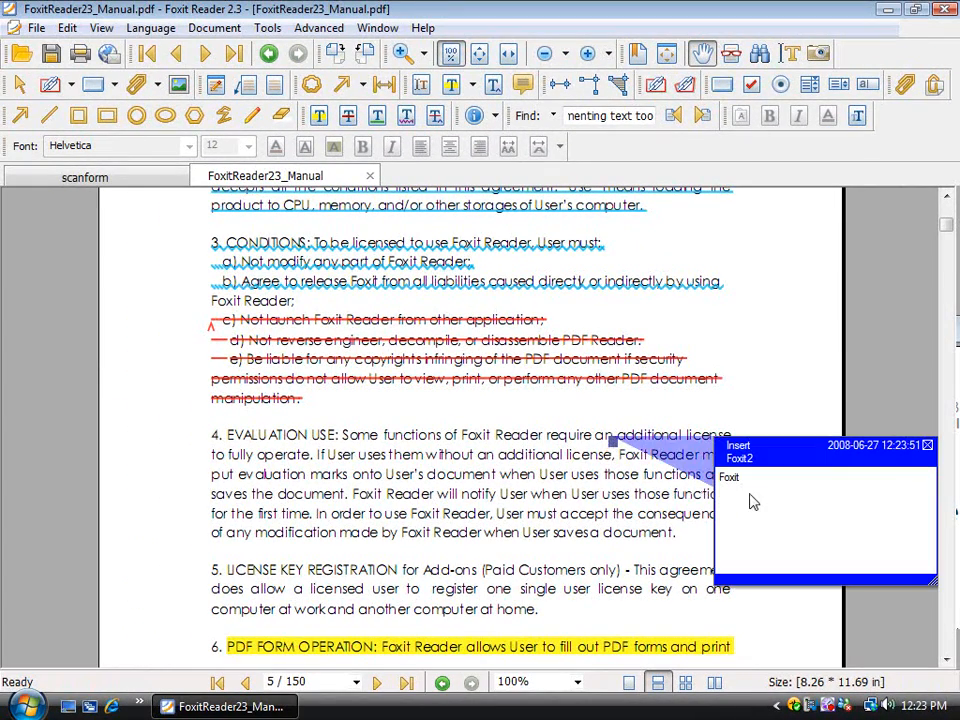
pyautogui.click(928, 446)
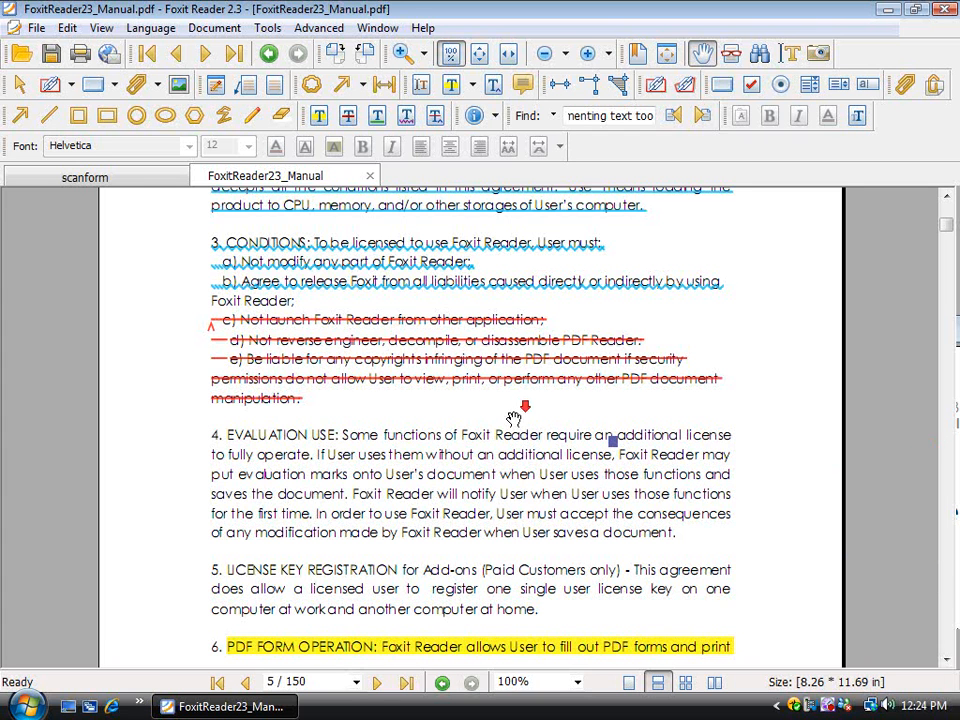
# Step: Place a note reading "Foxit" just above the end of clause 7's first line on page 6, and reopen it to check its text
pyautogui.scroll(-3, 513, 418)
pyautogui.click(267, 28)
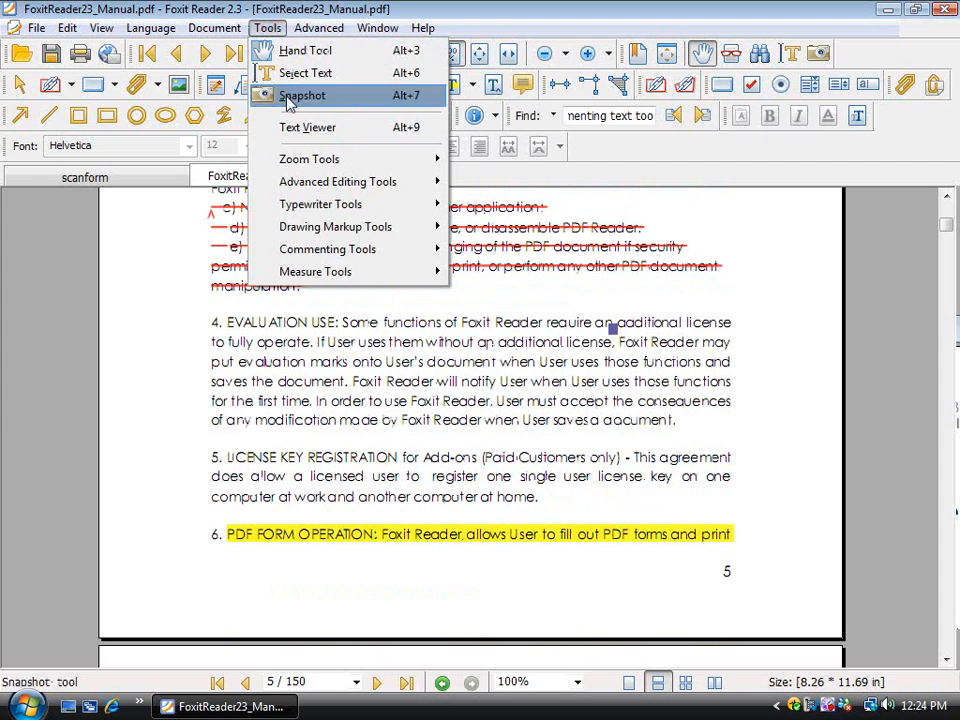
pyautogui.moveTo(352, 252)
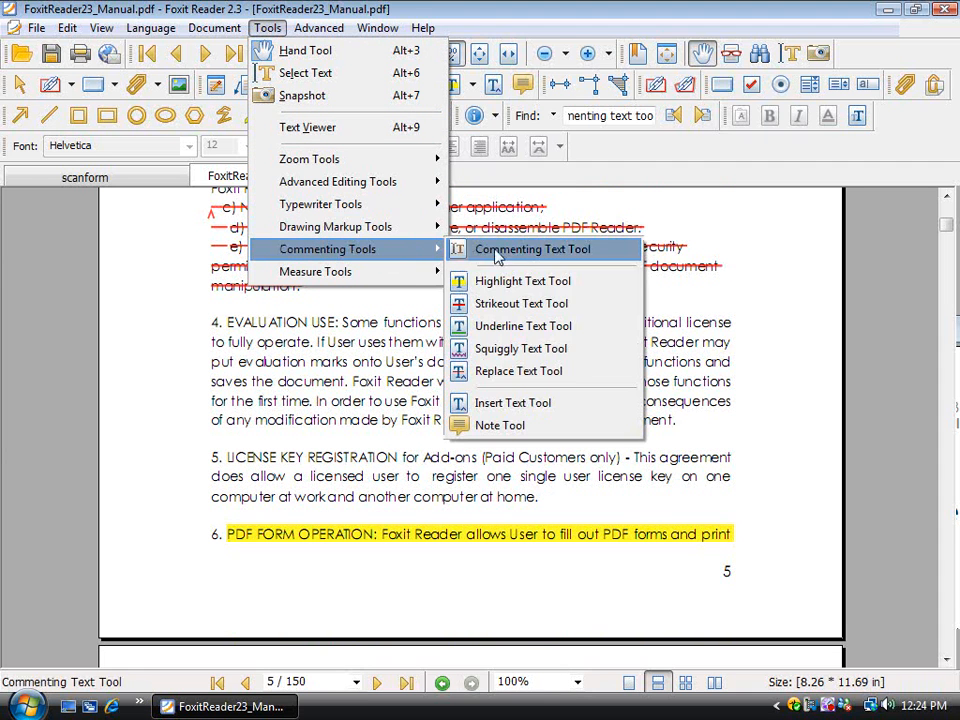
pyautogui.click(525, 426)
pyautogui.scroll(-12, 523, 420)
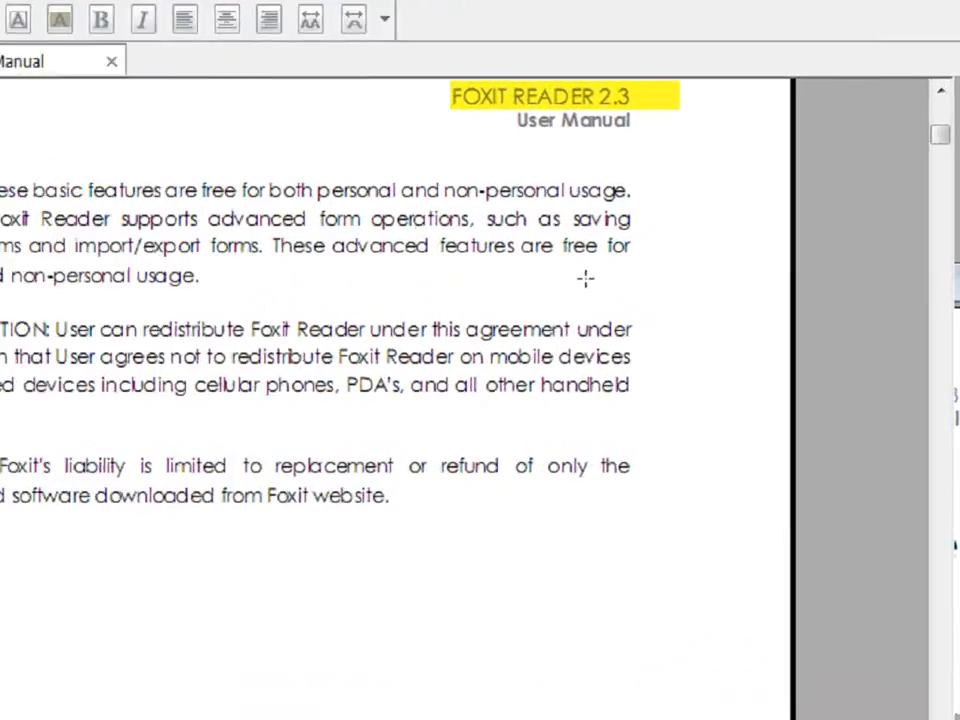
pyautogui.click(700, 328)
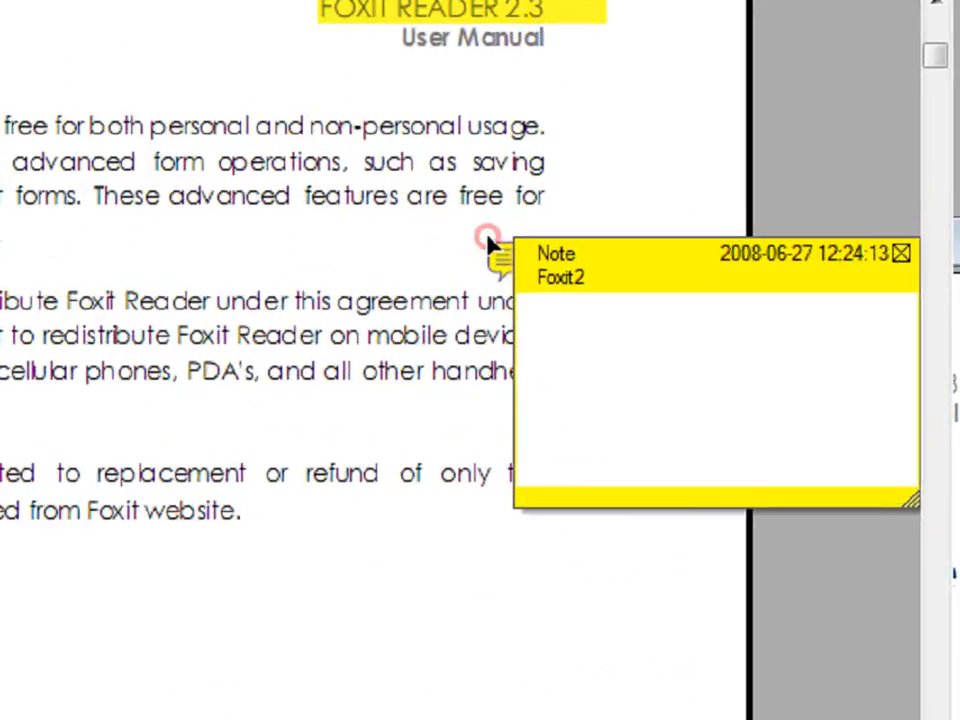
pyautogui.click(558, 320)
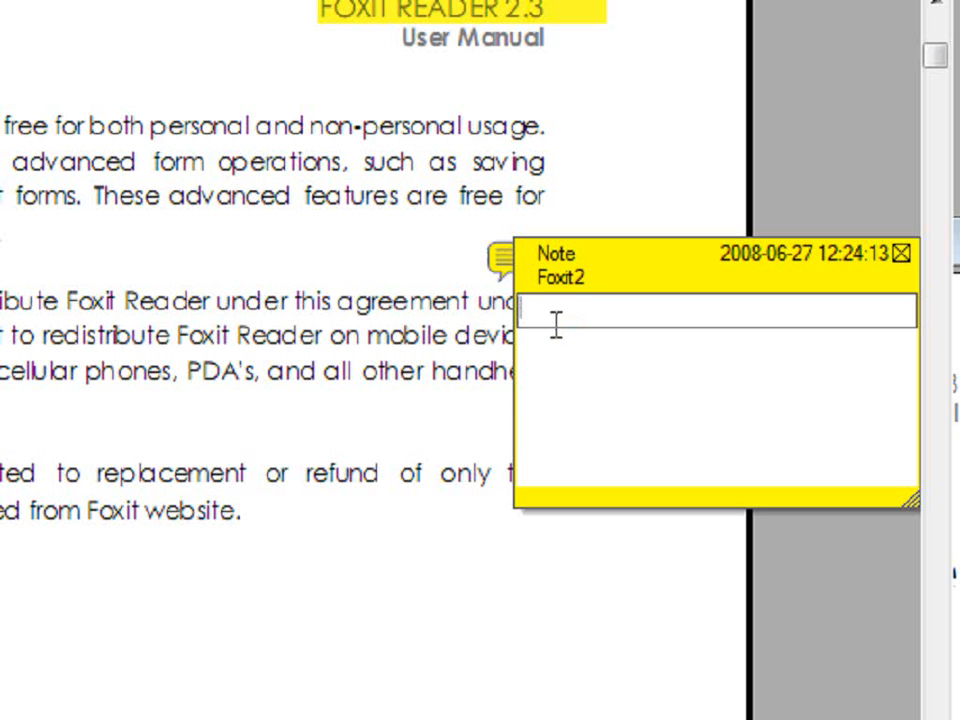
pyautogui.click(898, 252)
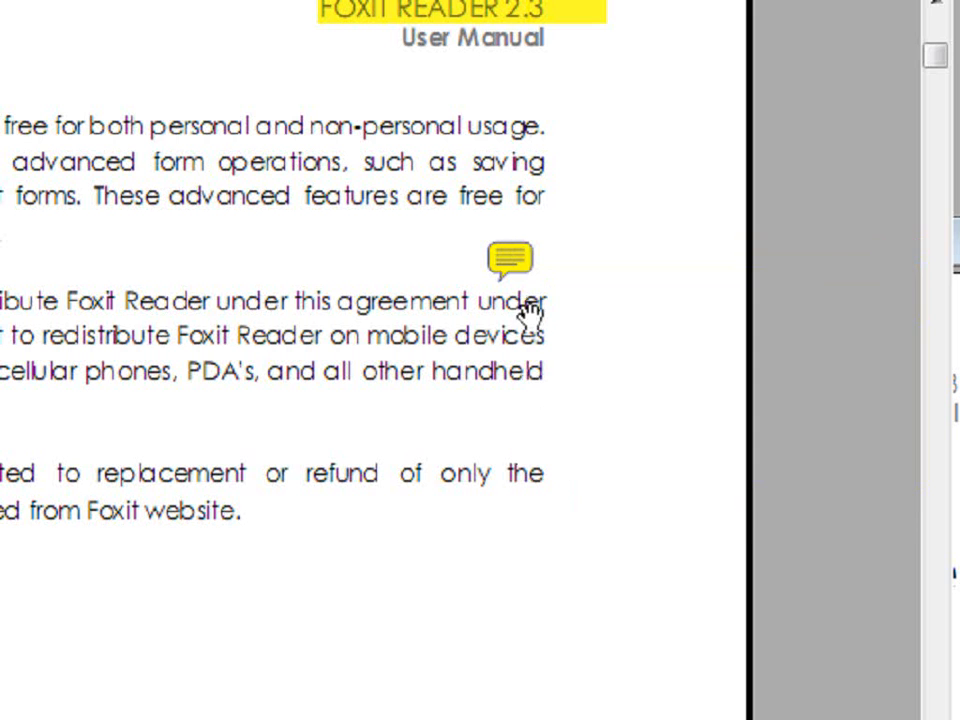
pyautogui.doubleClick(516, 262)
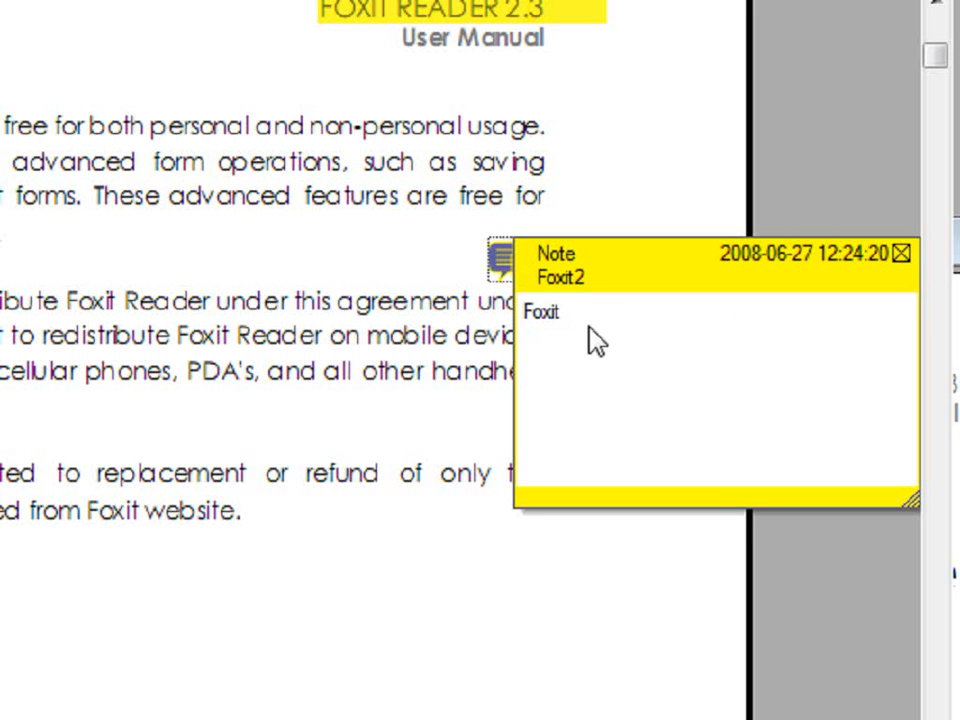
pyautogui.click(900, 252)
# Step: Add the comment "Foxit" to the highlight on clause 6, PDF FORM OPERATION, and reopen its pop-up to check the comment
pyautogui.scroll(5, 519, 574)
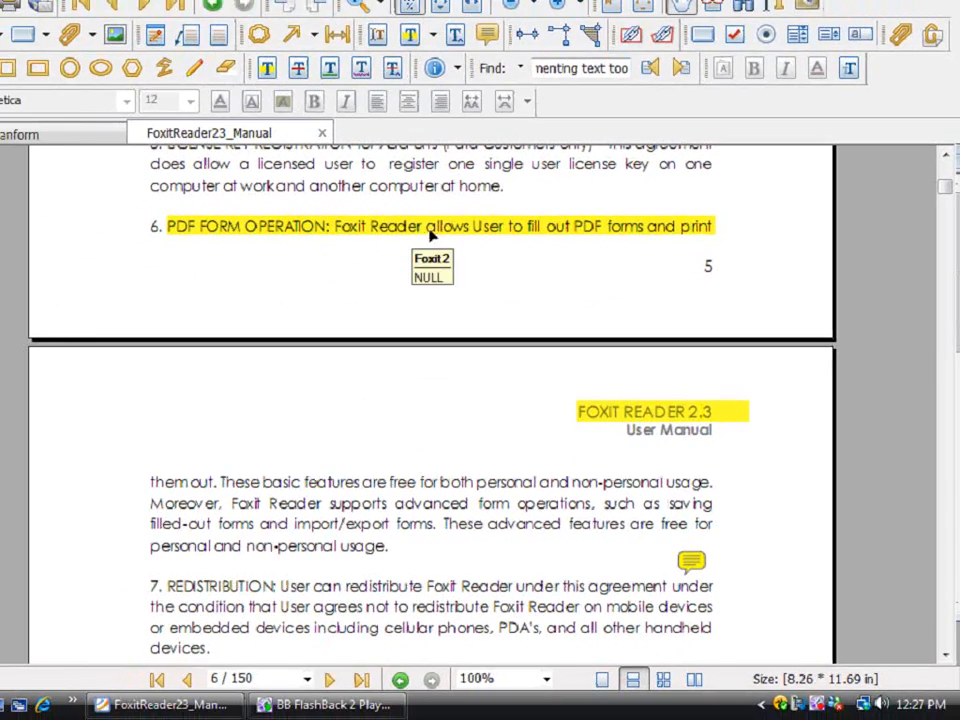
pyautogui.doubleClick(437, 228)
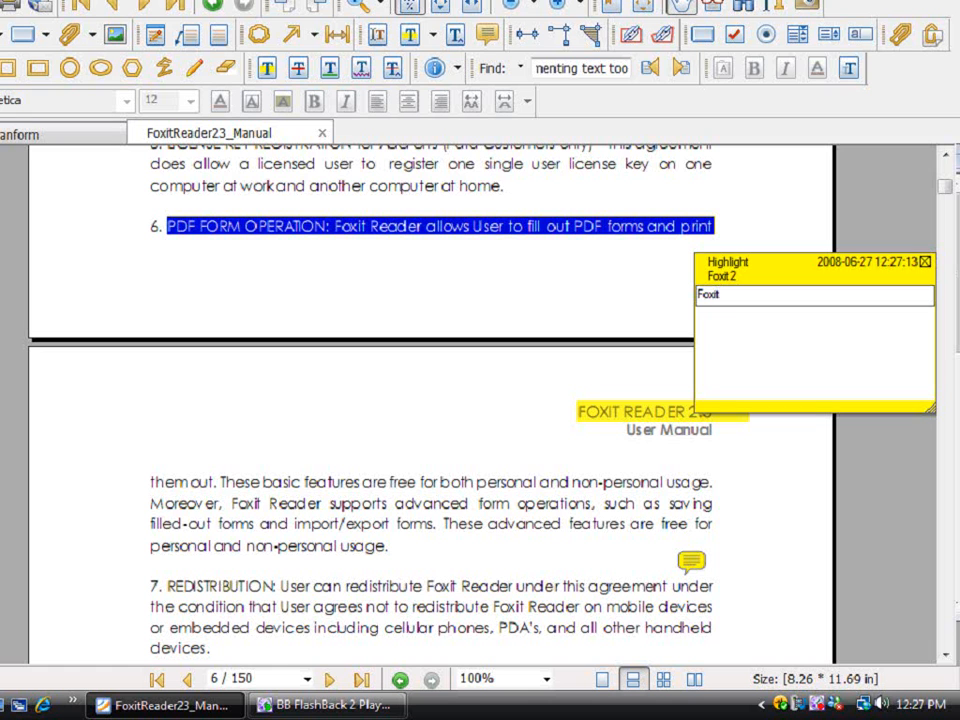
pyautogui.click(925, 262)
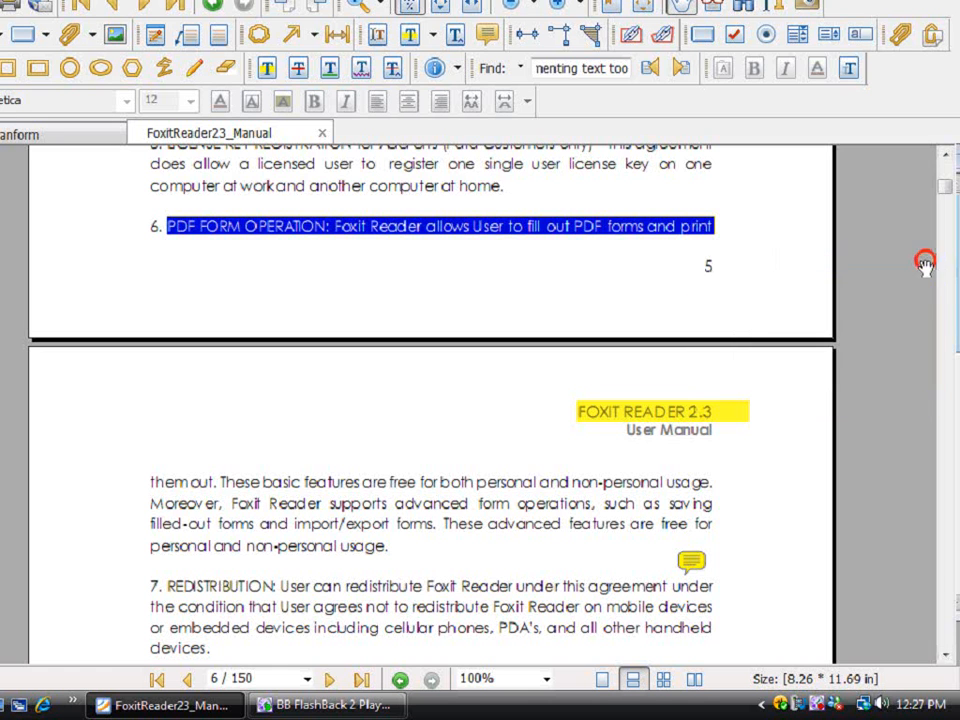
pyautogui.click(592, 298)
pyautogui.click(460, 230)
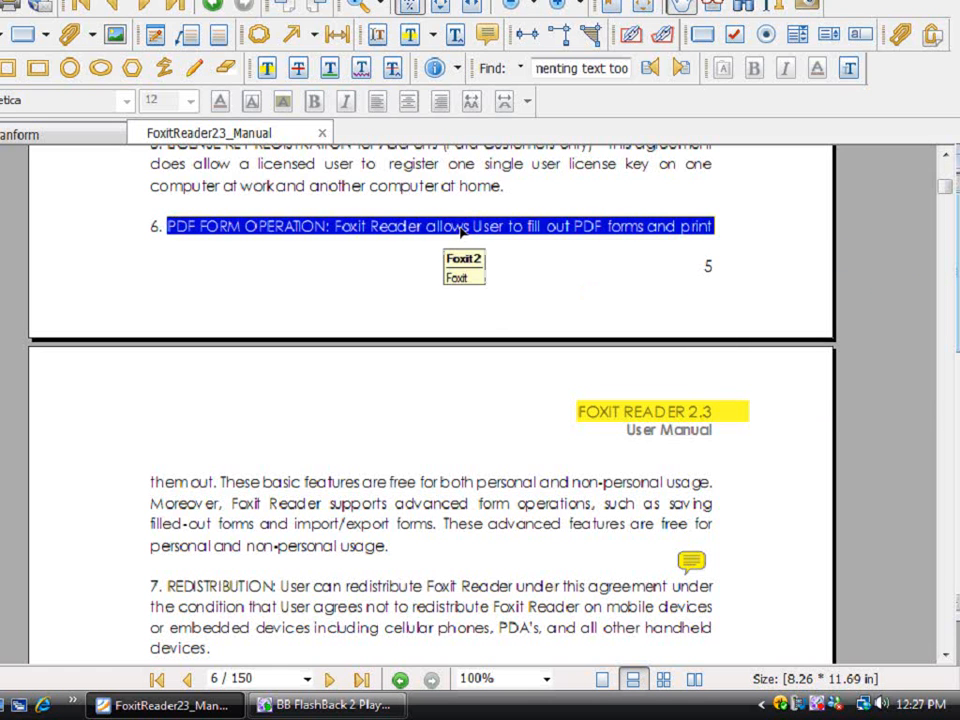
pyautogui.doubleClick(460, 230)
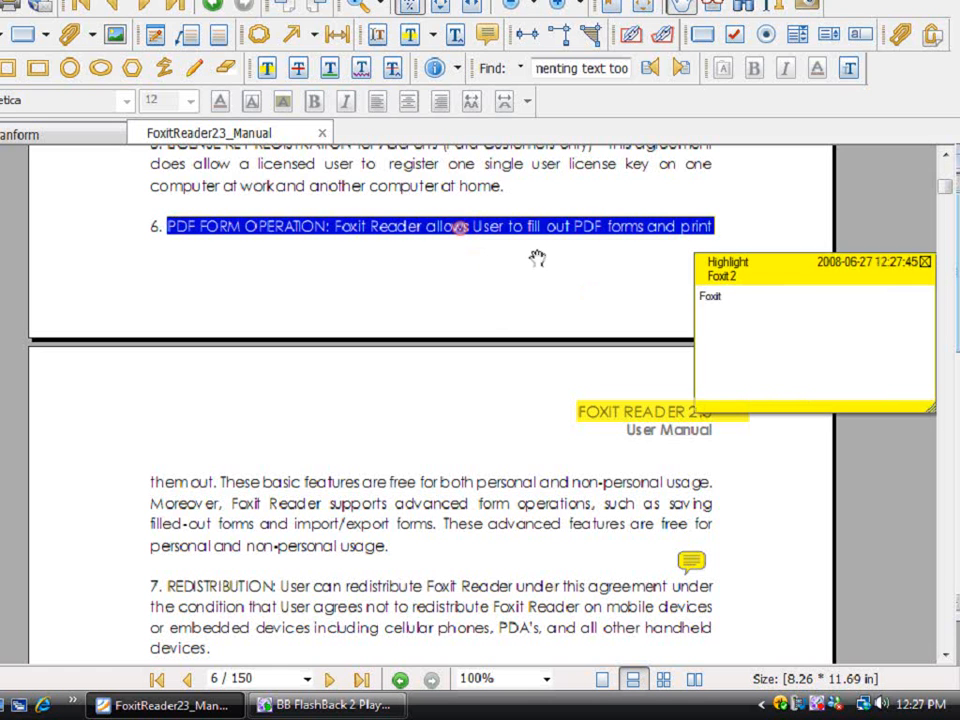
pyautogui.click(925, 263)
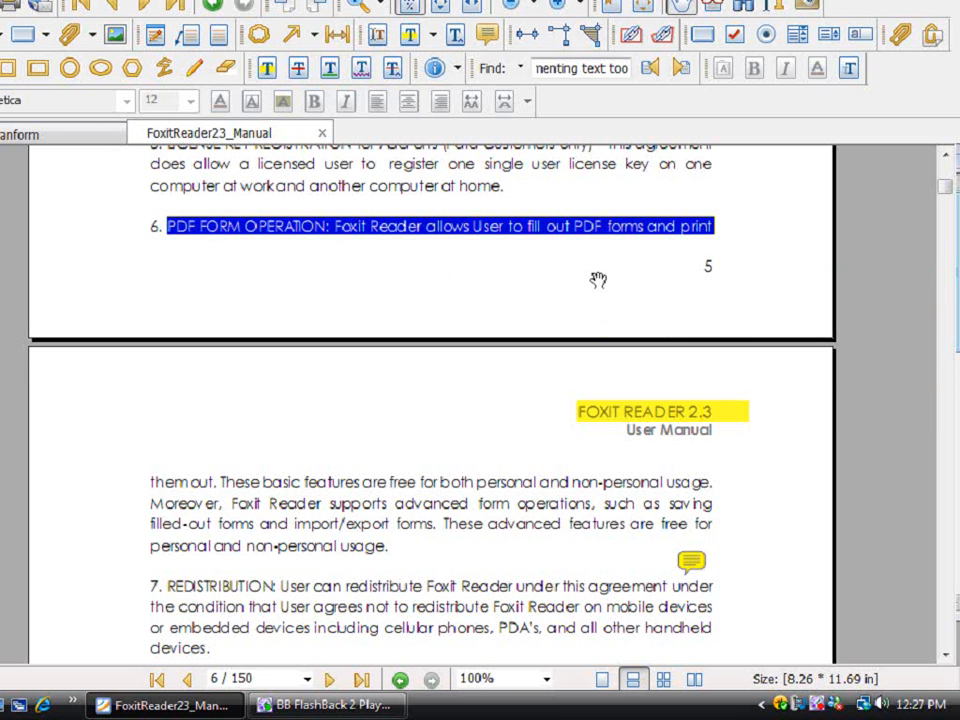